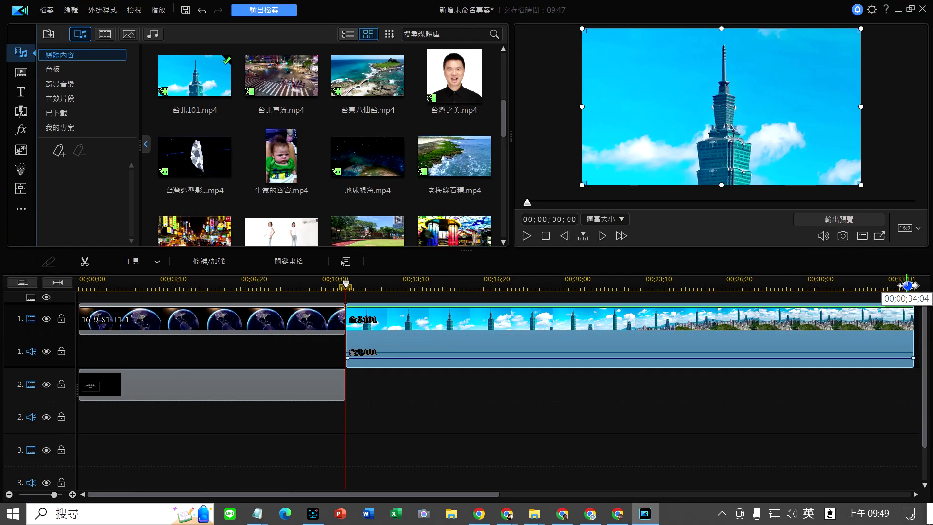
Preview the 台北101 clip and split it at 00;00;20;08.
left_click(528, 236)
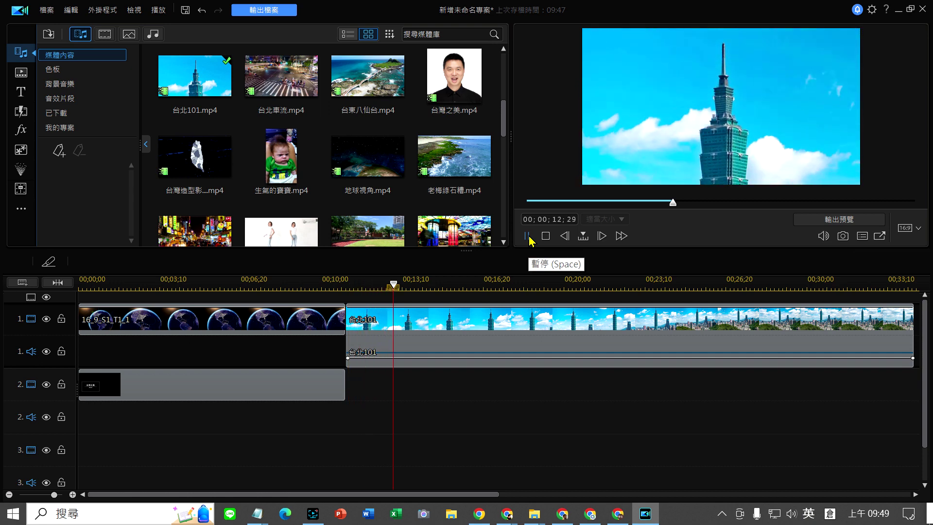
left_click(529, 237)
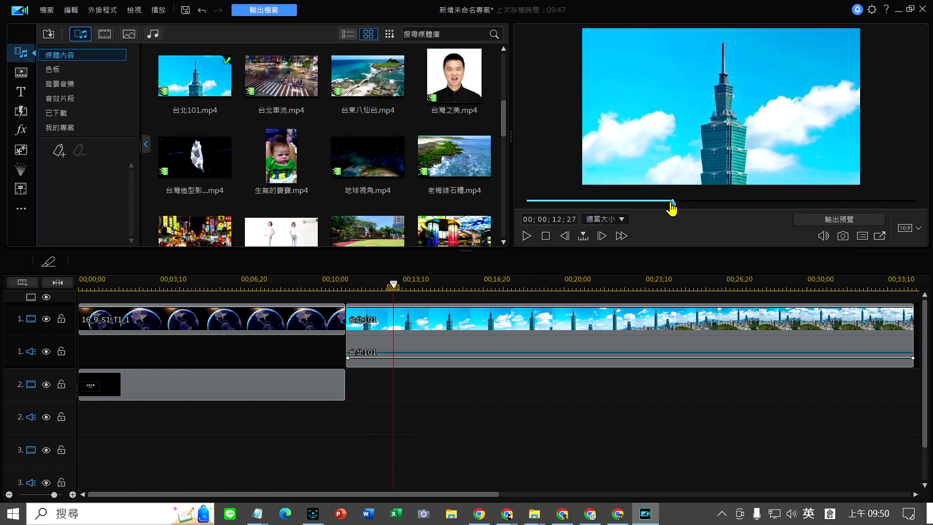
left_click_drag(672, 206, 757, 238)
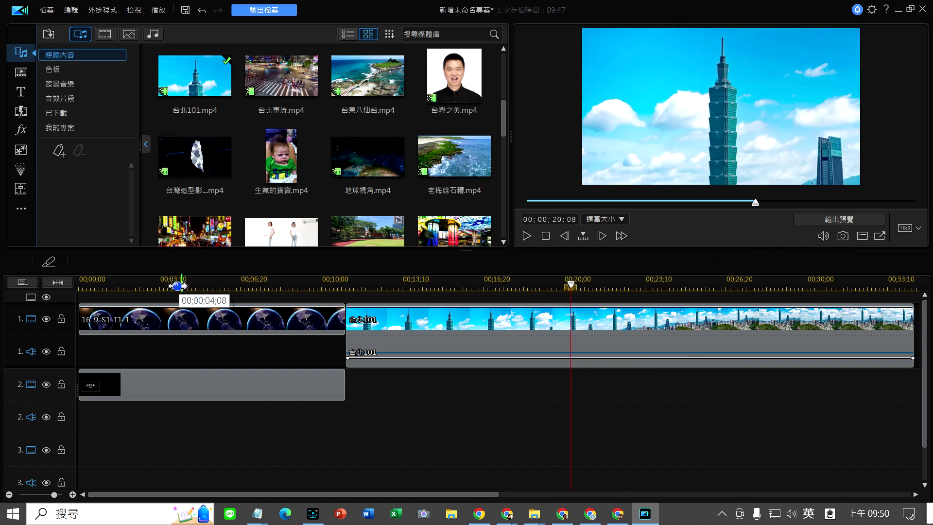
left_click(558, 339)
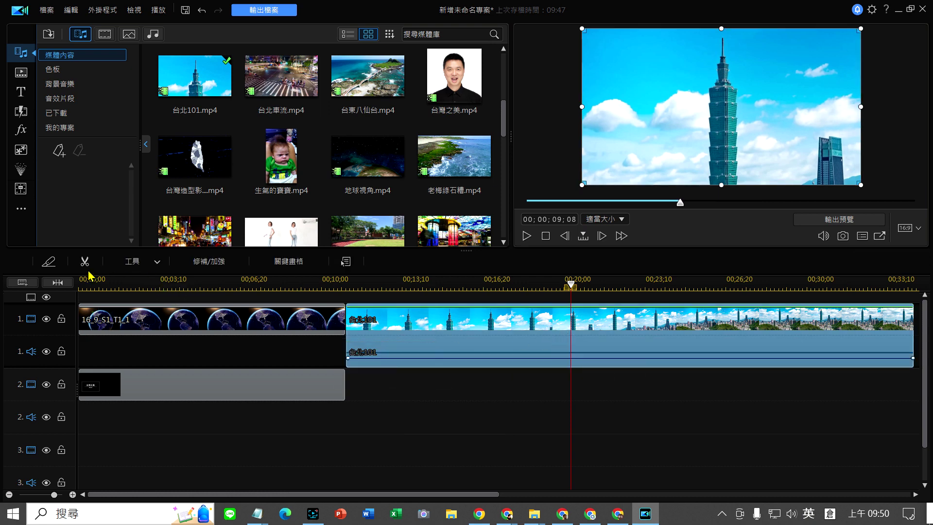
left_click(50, 262)
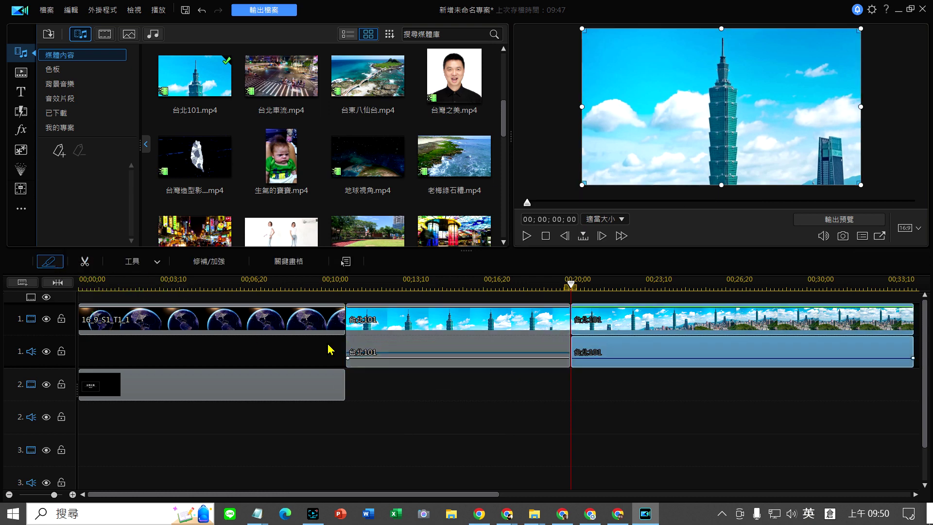
Remove the first segment of the split 台北101 clip and fill the gap it leaves.
left_click(450, 336)
key("Delete")
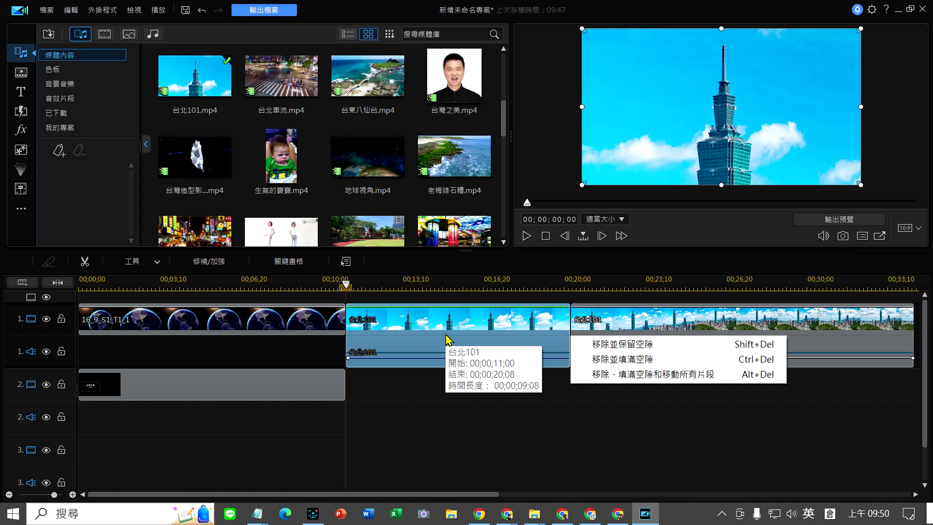
left_click(627, 360)
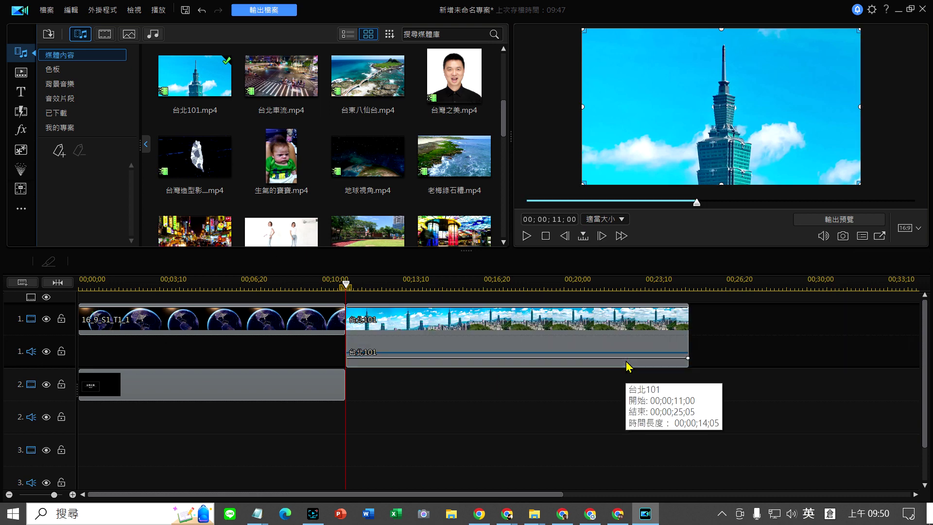
Scrub through the remaining 台北101 clip, split it at 00;00;15;11 and delete the part after the cut.
left_click(624, 335)
left_click_drag(528, 203, 916, 203)
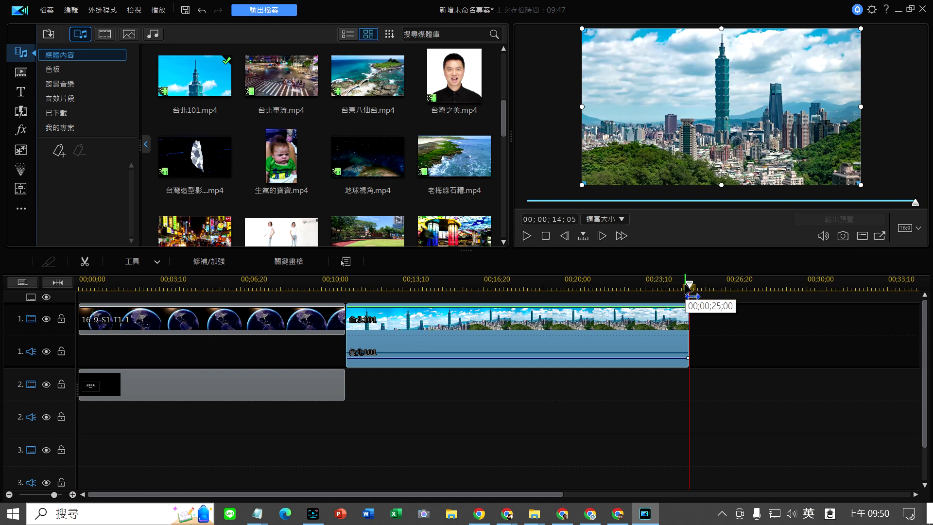
left_click_drag(688, 286, 450, 302)
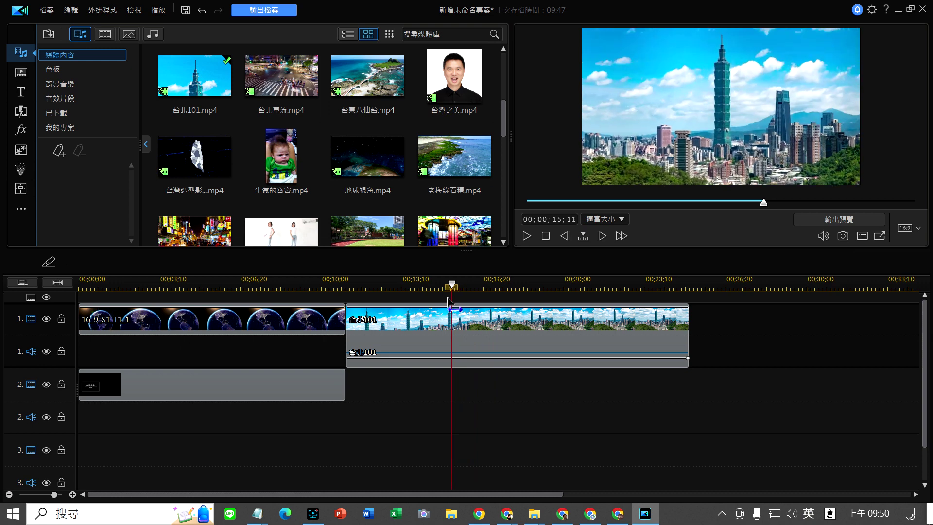
left_click(472, 330)
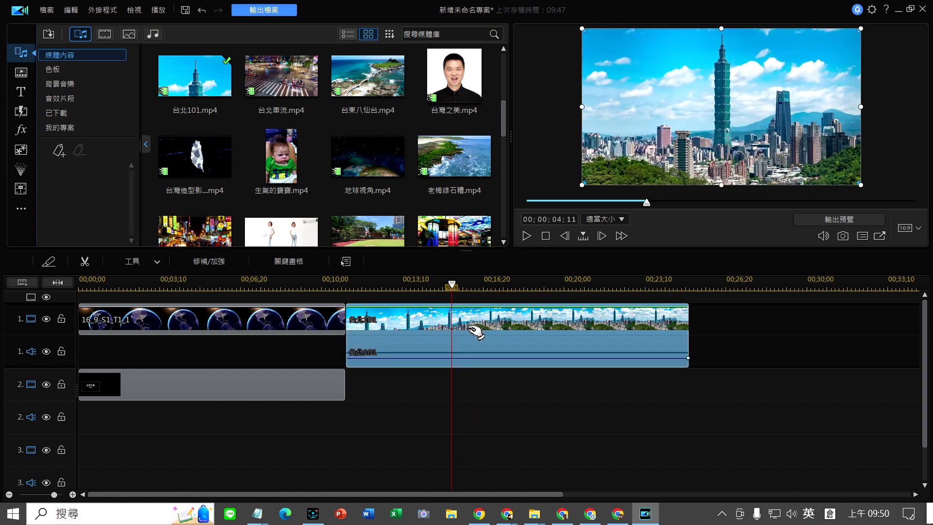
left_click(77, 264)
key("Delete")
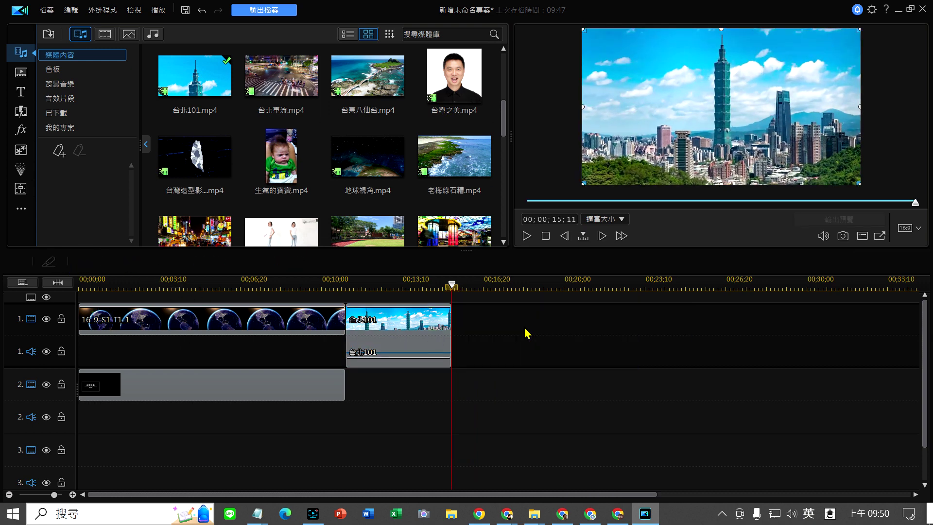
Play back a short part of the trimmed 台北101 clip.
left_click(434, 332)
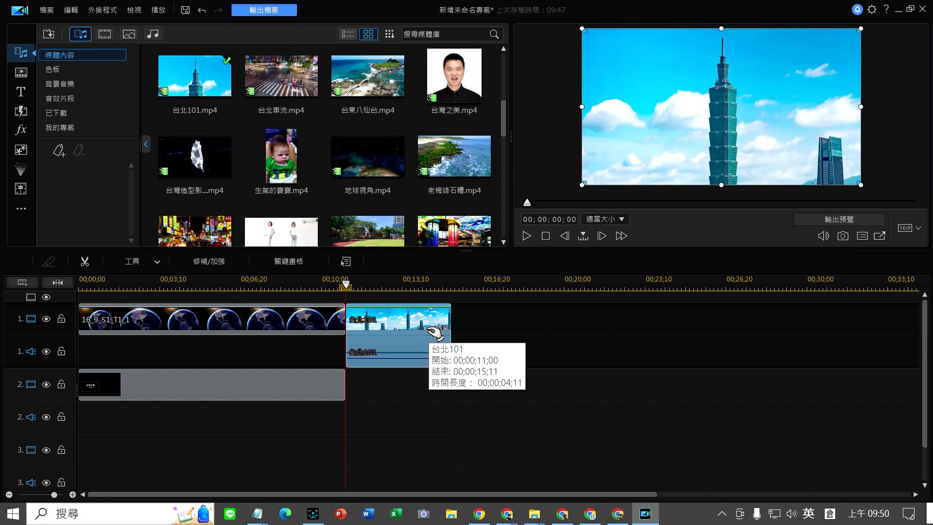
left_click(526, 237)
left_click(526, 237)
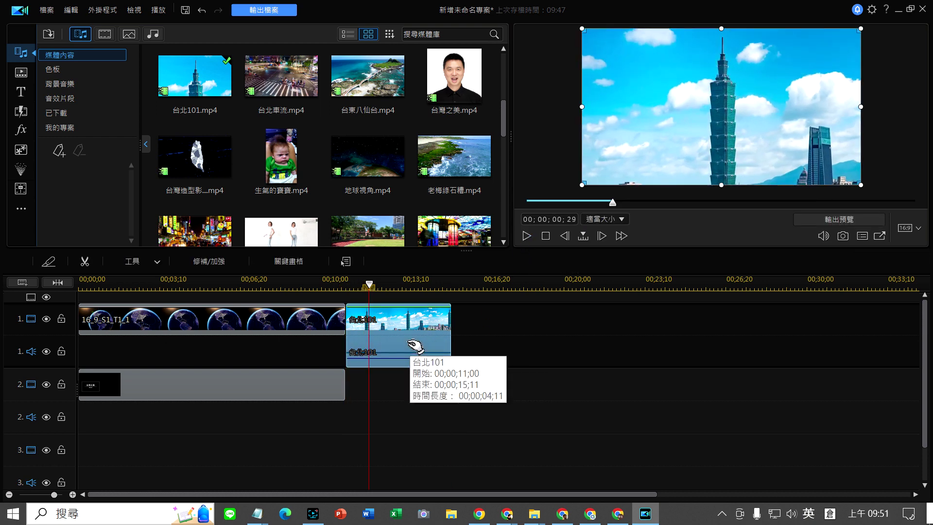
Unlink the 台北101 clip's video from its audio and delete the audio portion.
right_click(411, 346)
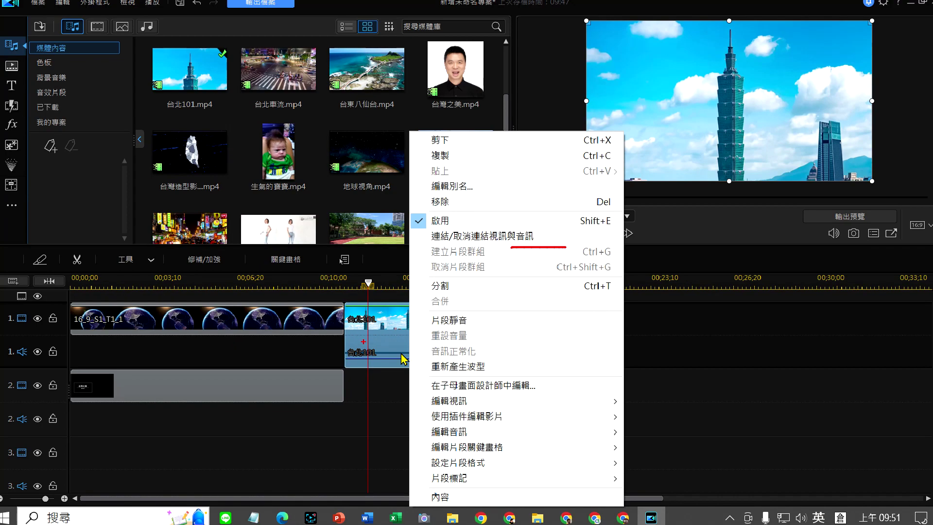
key("Escape")
right_click(421, 349)
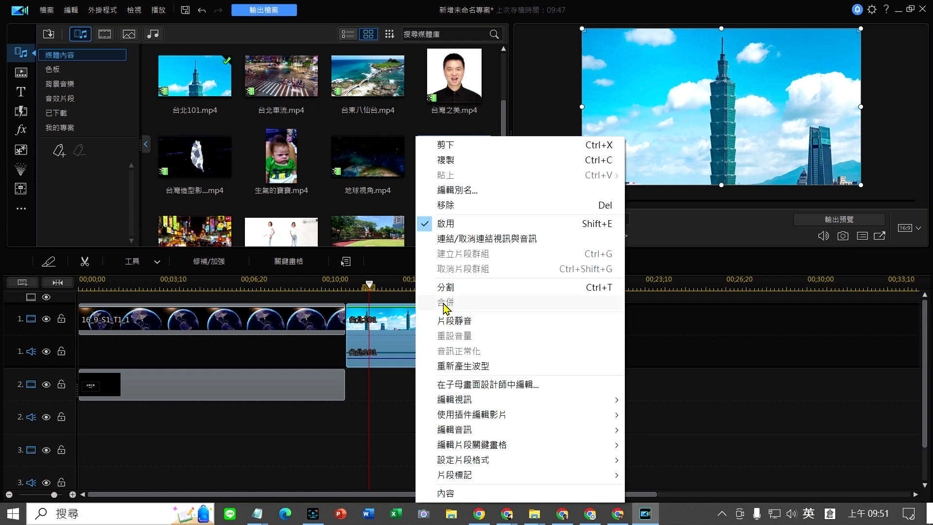
left_click(518, 238)
left_click(414, 345)
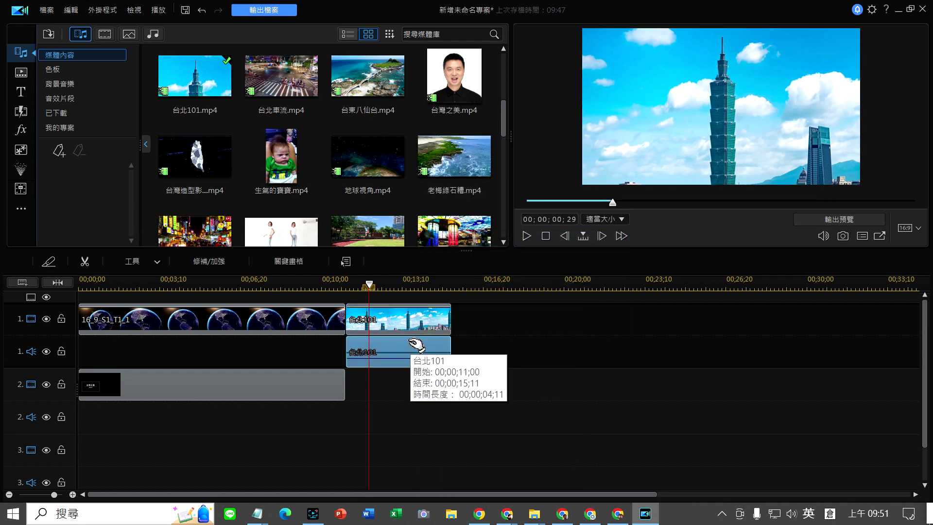
key("Delete")
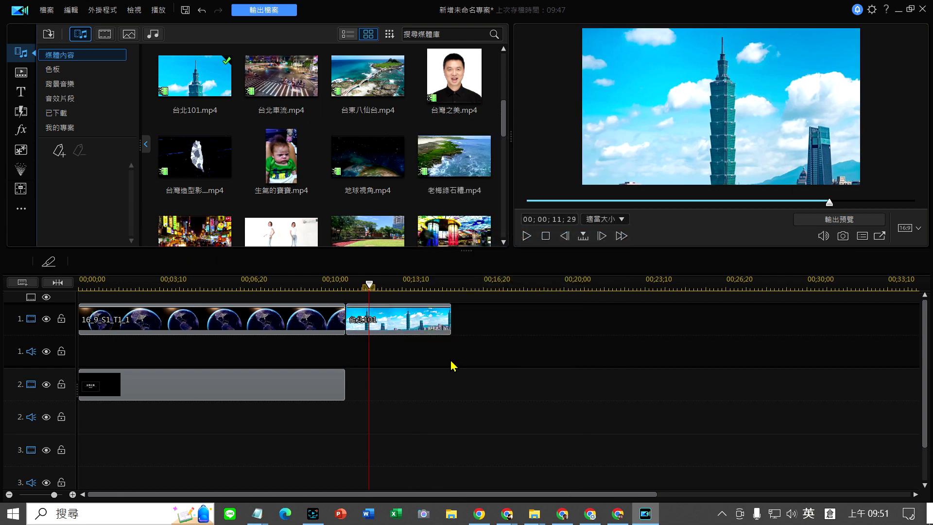
Add 高雄市區.mp4 to video track 1 directly after the 台北101 clip.
left_click(387, 321)
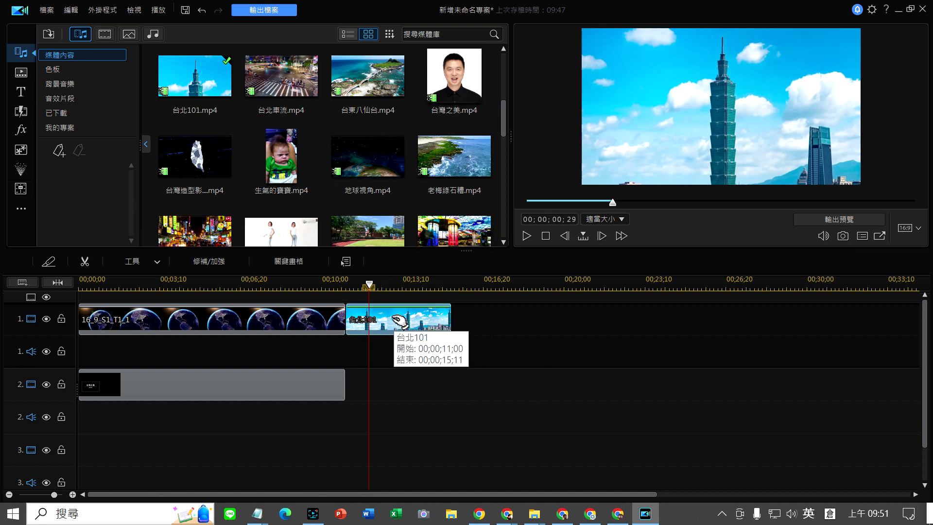
scroll(385, 210, "down", 5)
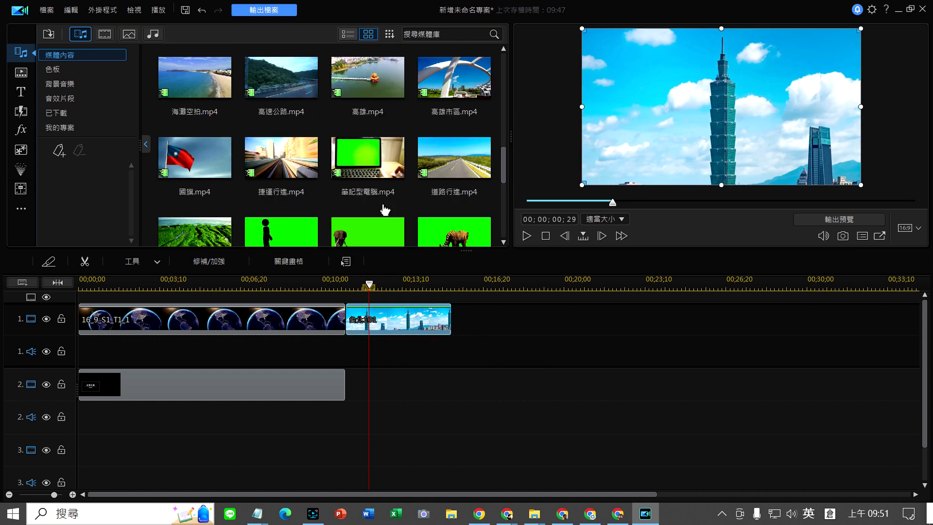
scroll(385, 210, "up", 3)
left_click_drag(448, 192, 455, 331)
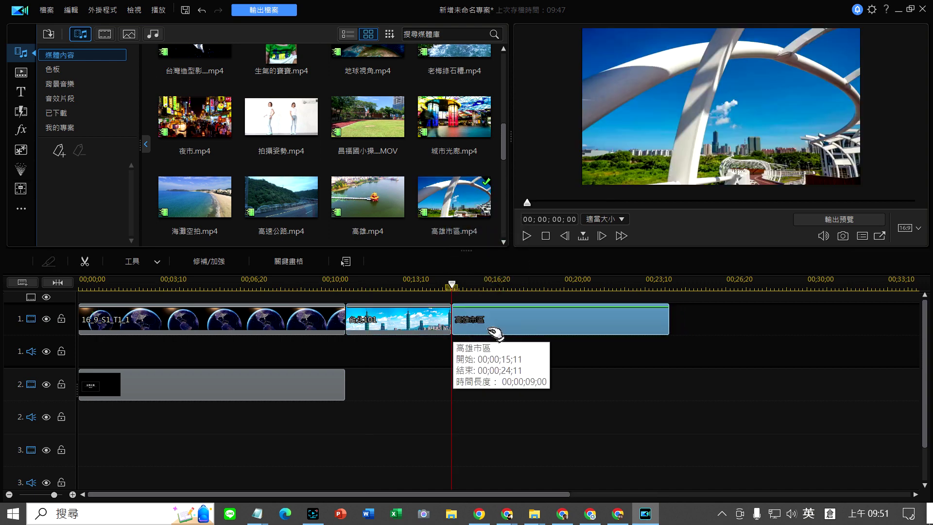
Preview the 高雄市區 clip and split it at 00;00;19;20.
left_click(527, 237)
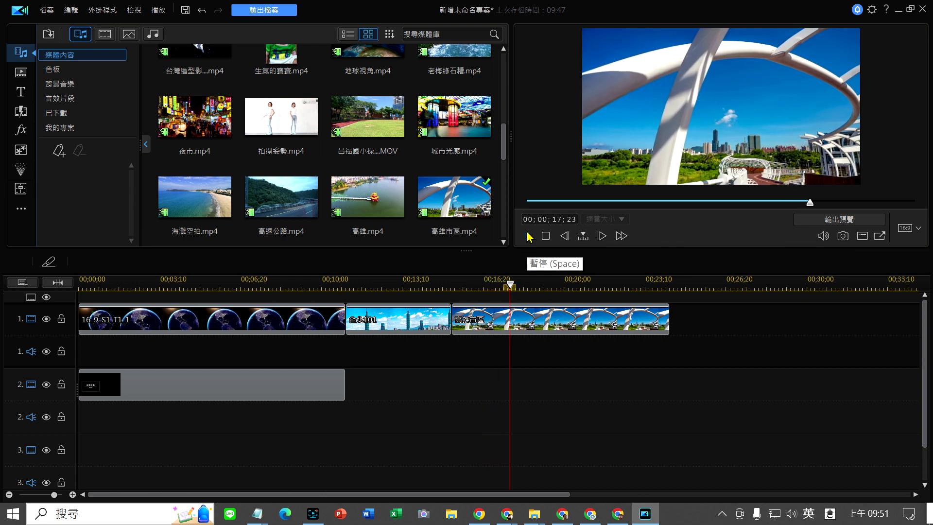
left_click(528, 292)
left_click_drag(532, 298, 563, 298)
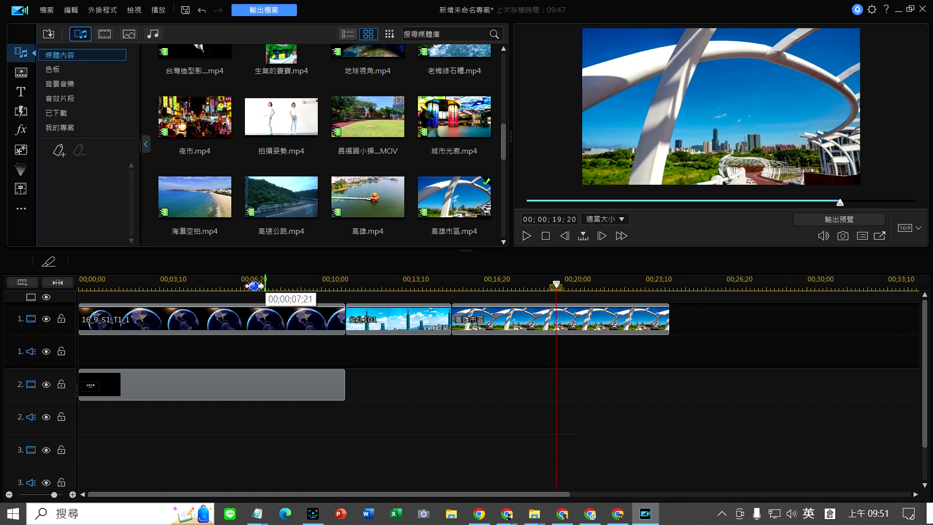
left_click(49, 262)
Remove the first segment of the split 高雄市區 clip and fill the gap.
left_click(501, 323)
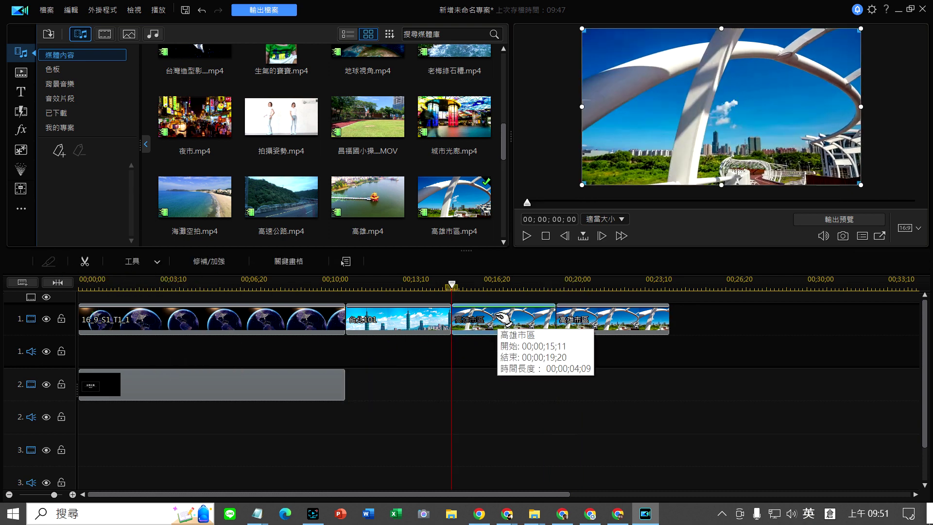
key("Delete")
left_click(607, 359)
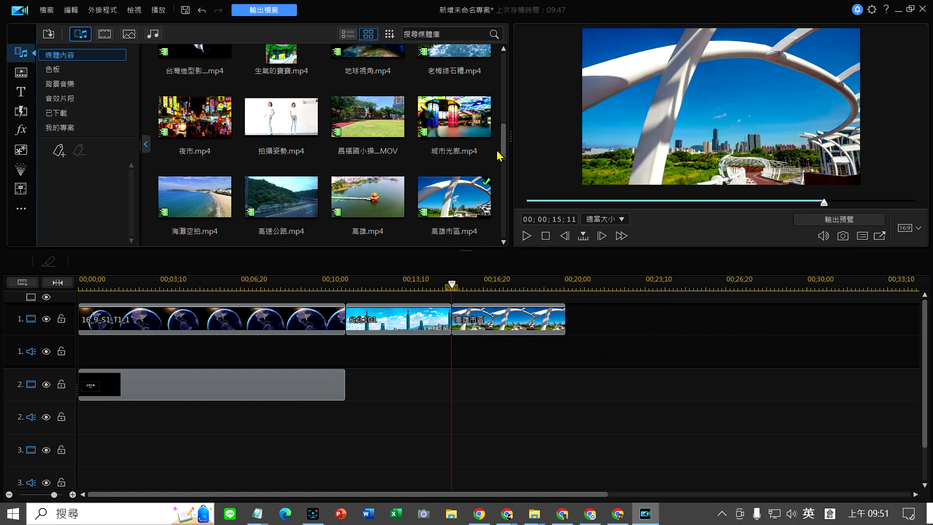
Add 城市光廊.mp4 directly after the 高雄市區 clip on track 1, then unlink and delete its audio.
left_click_drag(467, 126, 569, 325)
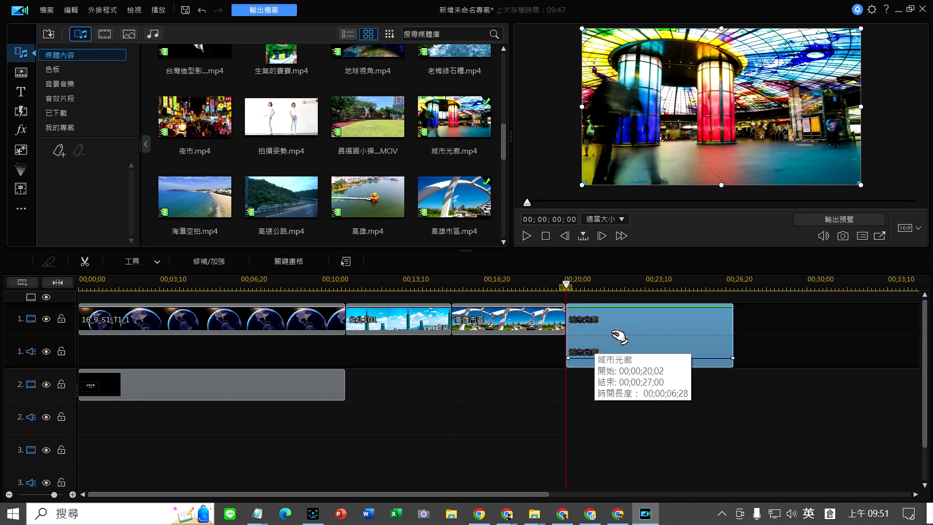
right_click(619, 336)
left_click(701, 239)
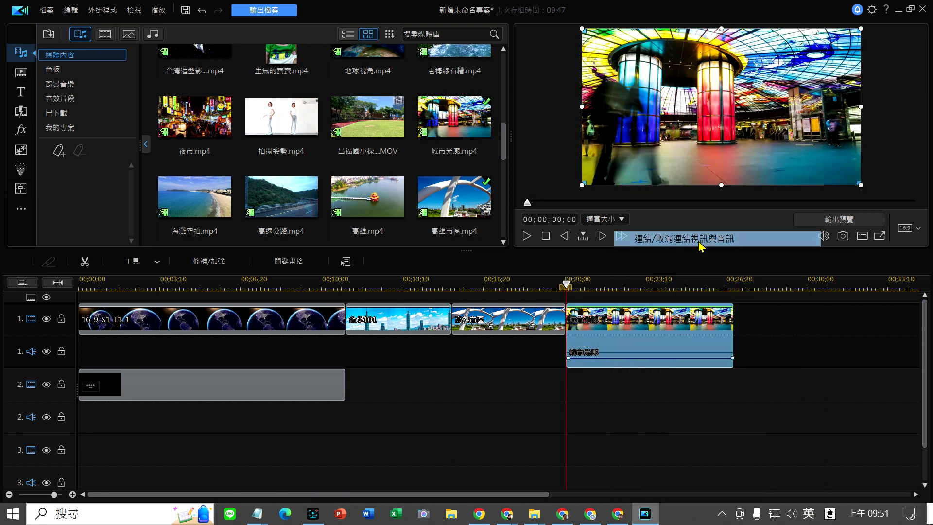
left_click(666, 353)
key("Delete")
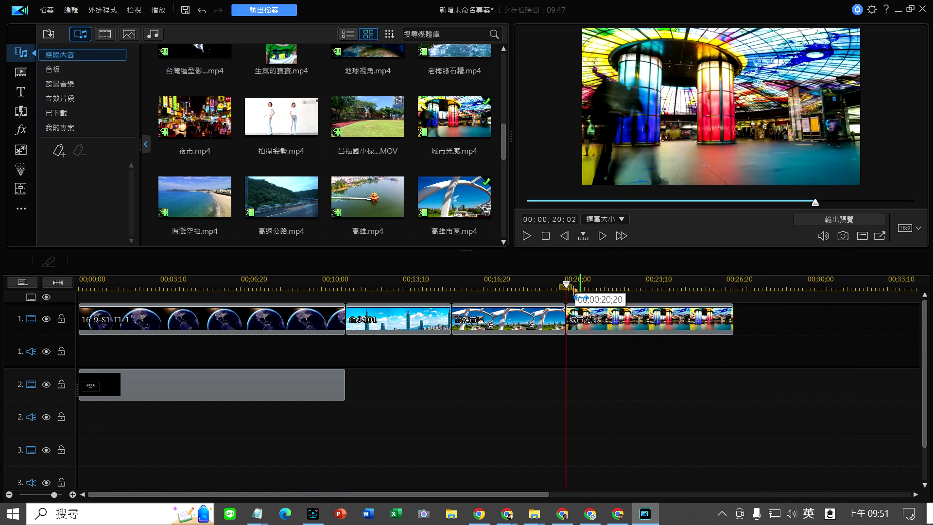
Split the 城市光廊 clip at 00;00;23;13, then remove its first segment and fill the gap.
left_click_drag(575, 289, 648, 291)
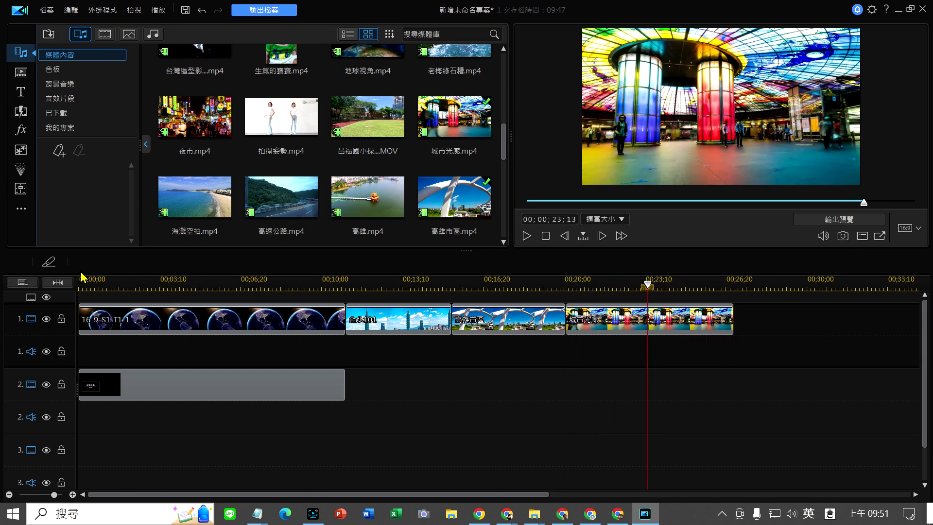
key("ctrl+t")
left_click(627, 320)
key("Delete")
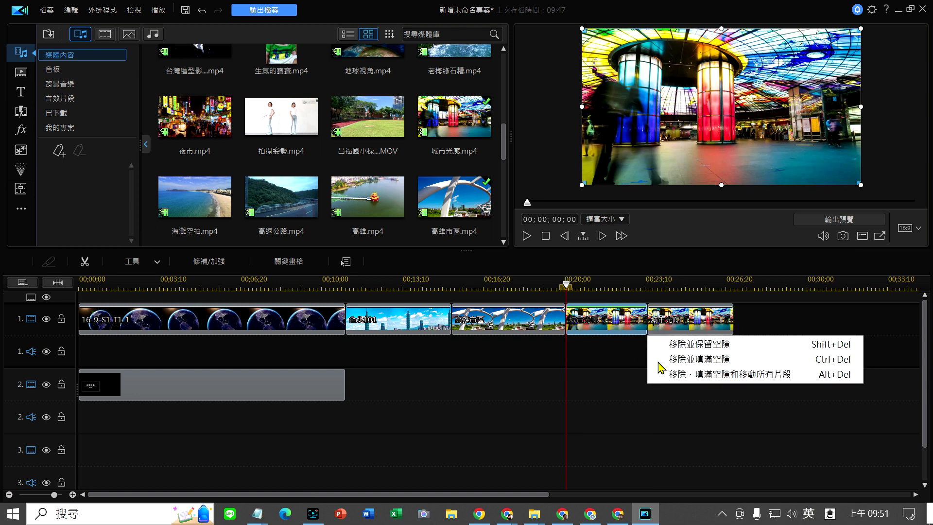
left_click(713, 363)
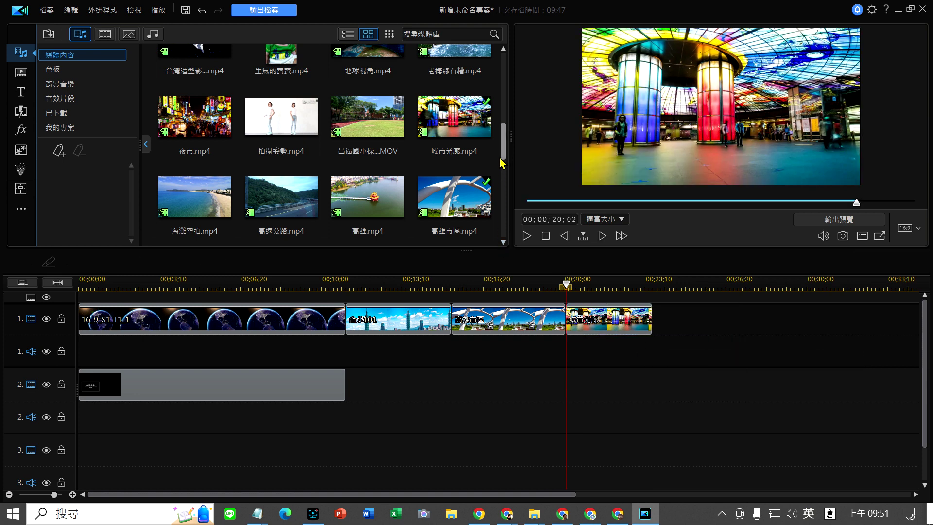
Add 日月潭.mp4 to video track 1 directly after the 城市光廊 clip.
left_click_drag(504, 148, 504, 97)
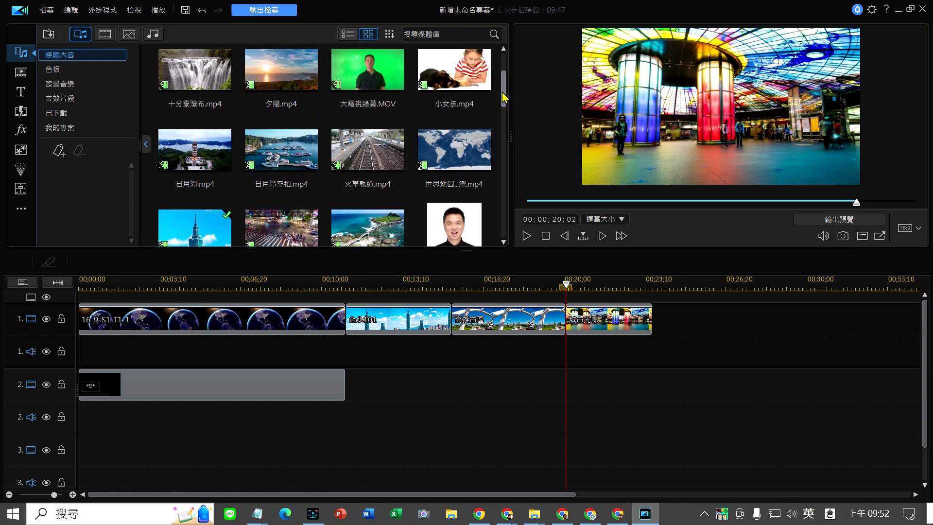
left_click_drag(196, 155, 652, 327)
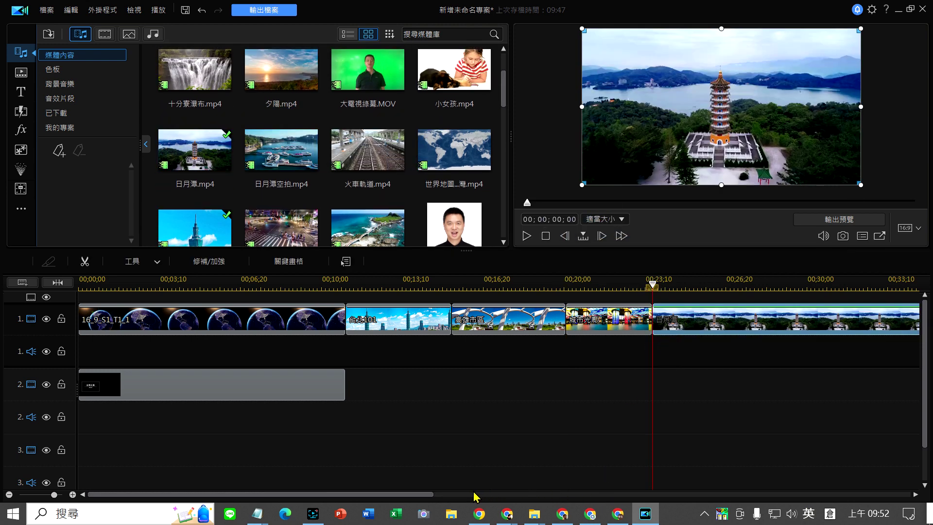
Split the 日月潭 clip at its 00;00;05;13 point, then remove its first segment and fill the gap.
scroll(464, 496, "right", 2)
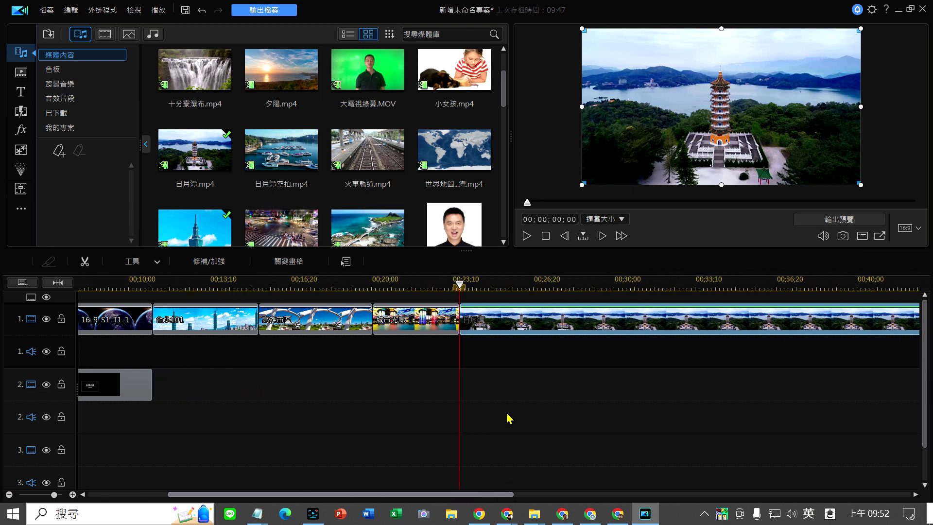
left_click_drag(465, 290, 596, 329)
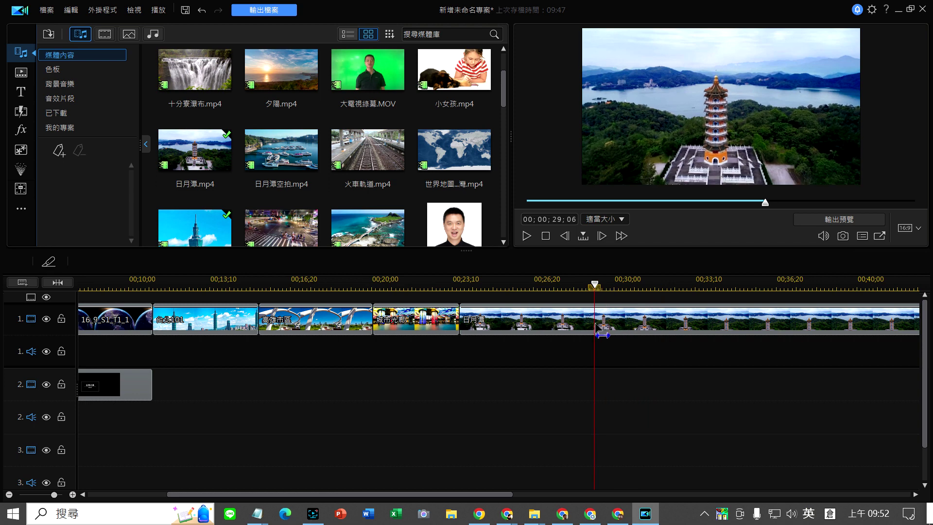
left_click(596, 325)
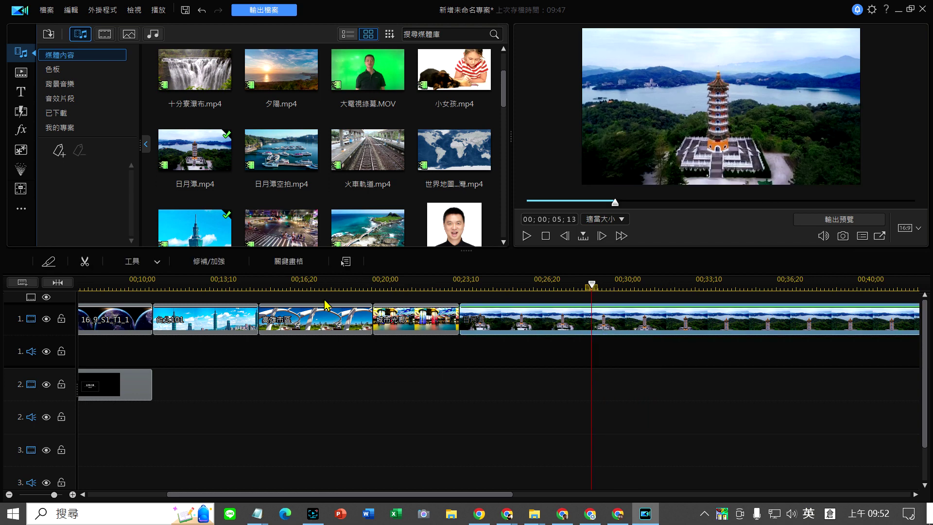
left_click(85, 261)
right_click(590, 334)
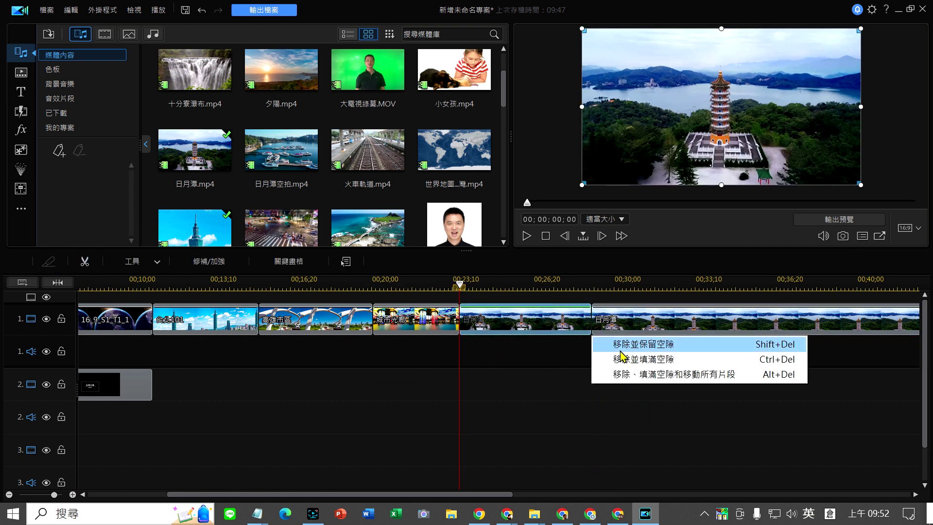
left_click(634, 360)
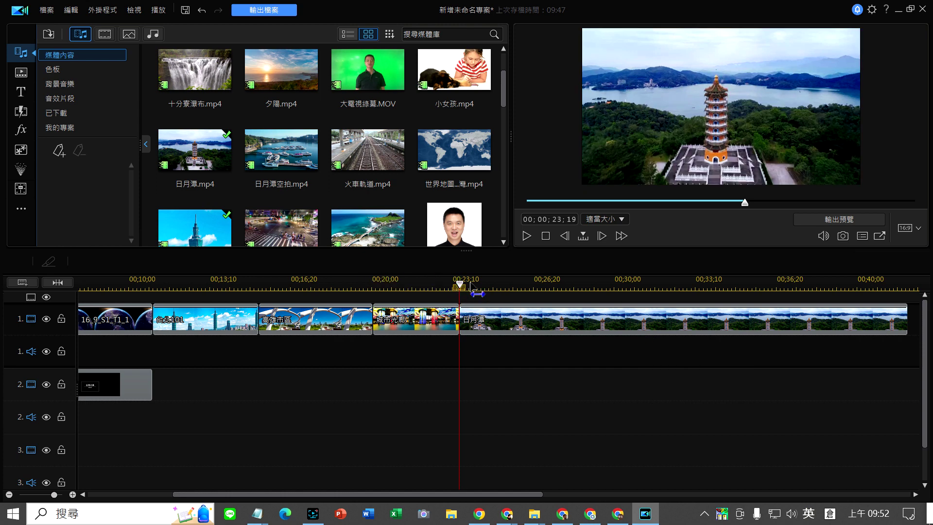
Split the 日月潭 clip at timeline position 00;00;33;27 and delete the segment after the cut.
left_click_drag(470, 286, 709, 287)
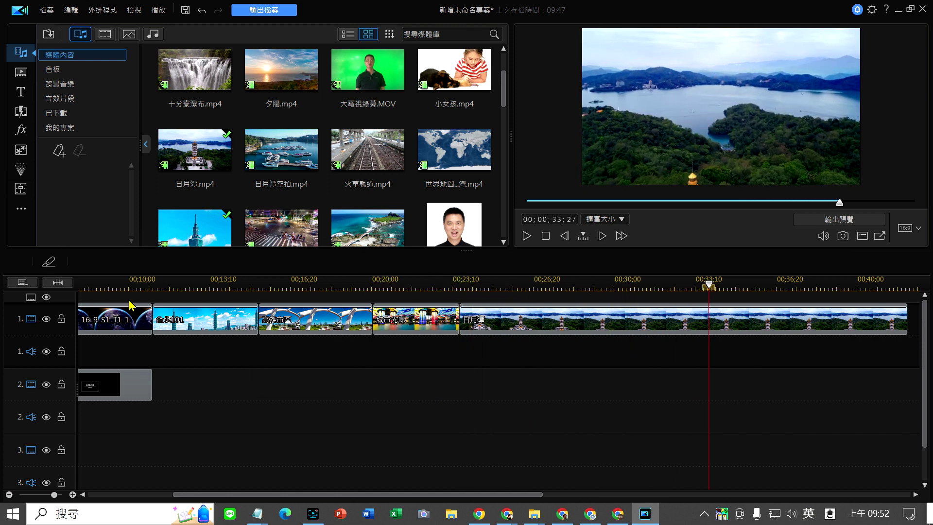
left_click(48, 266)
left_click(750, 332)
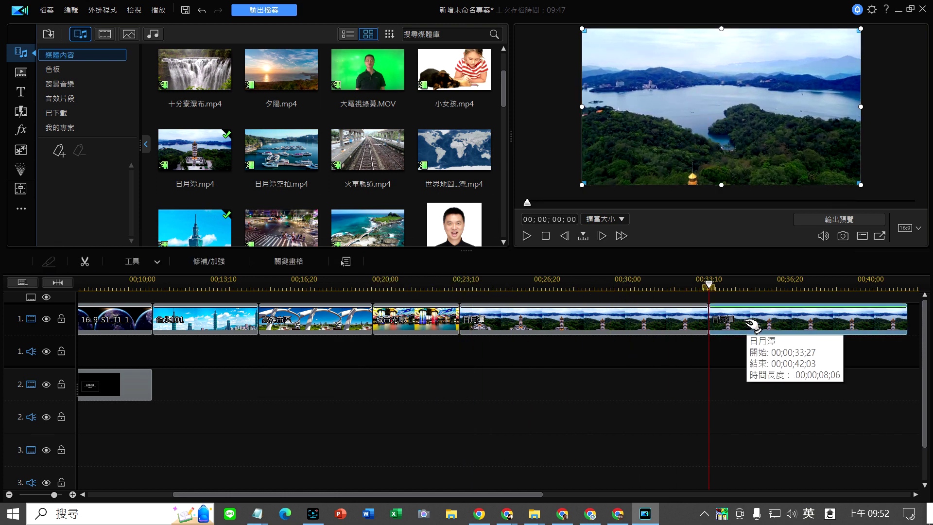
key("Delete")
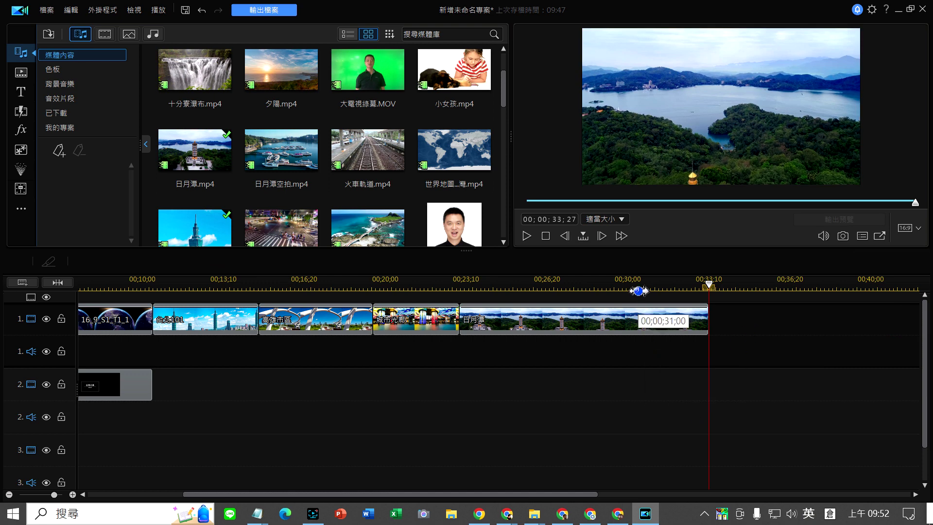
Shorten the 日月潭 clip from its end so that it finishes at 00;00;28;28.
left_click_drag(639, 288, 340, 286)
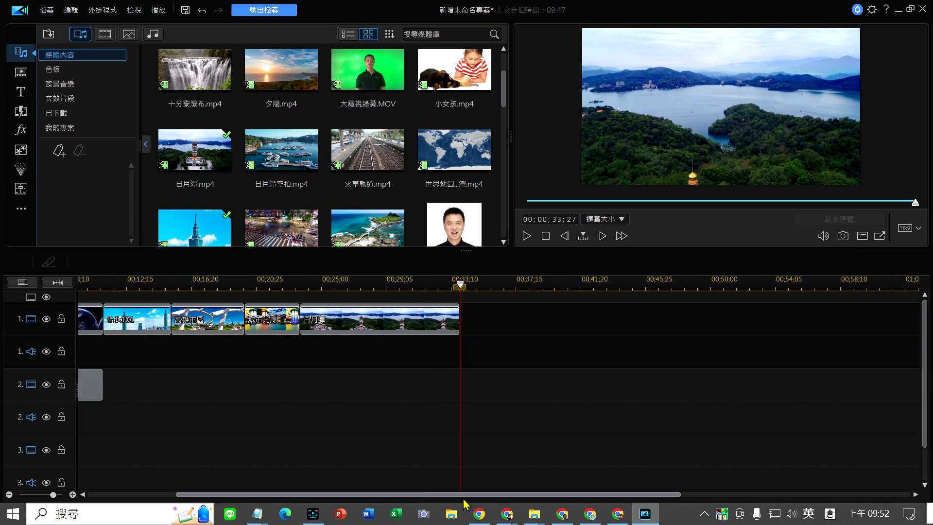
left_click_drag(464, 494, 335, 495)
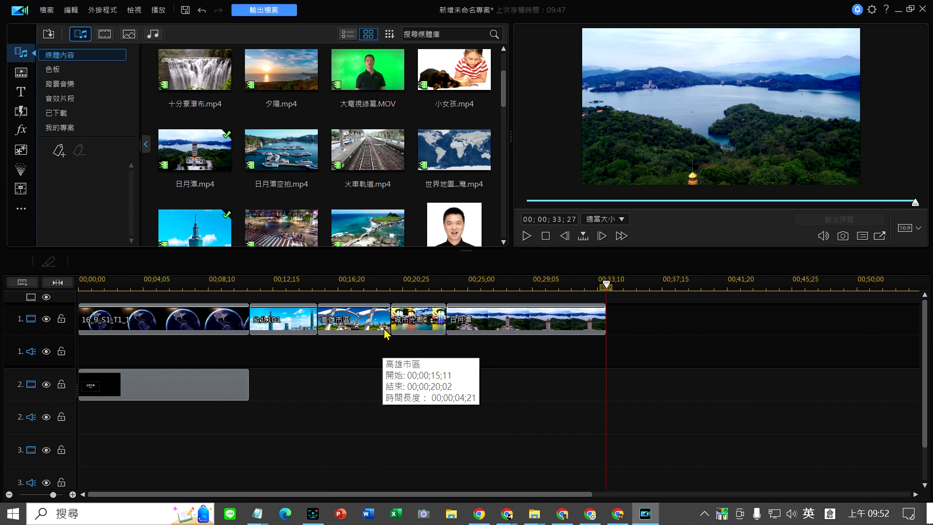
left_click_drag(398, 286, 346, 284)
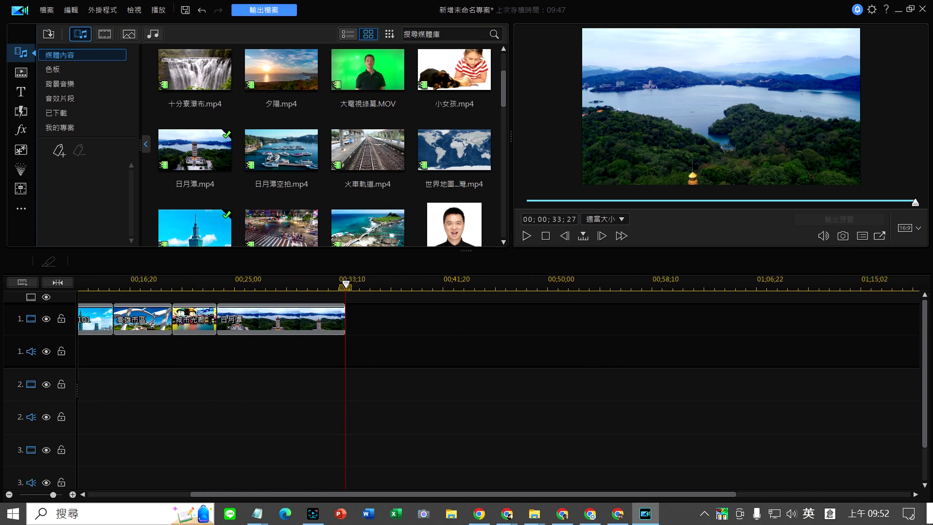
left_click_drag(344, 496, 155, 484)
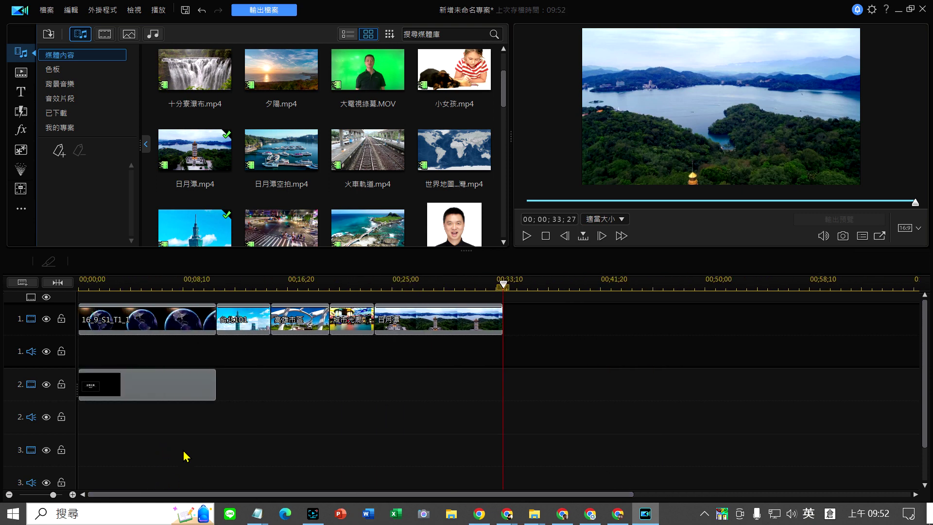
left_click_drag(504, 285, 441, 285)
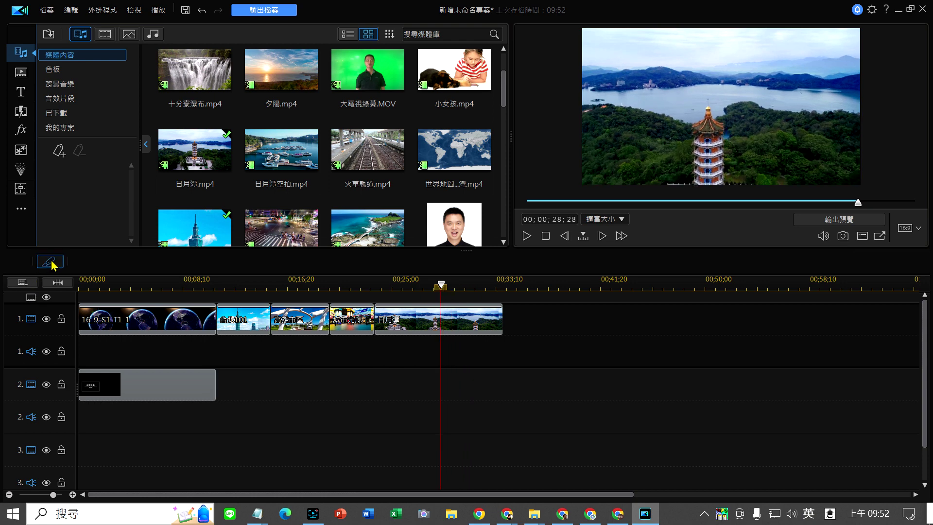
left_click_drag(502, 319, 444, 317)
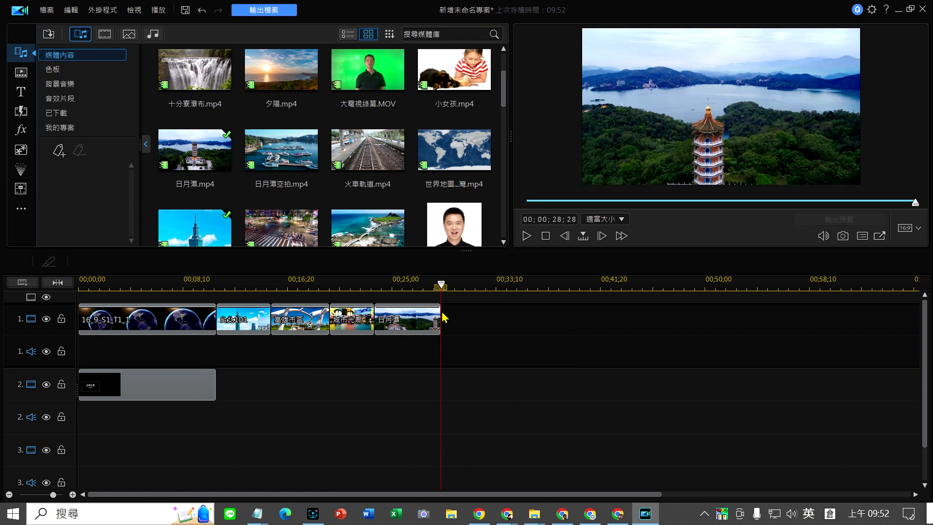
Add 捷運行進.mp4 to video track 1 directly after the 日月潭 clip and preview its opening.
scroll(368, 228, "down", 5)
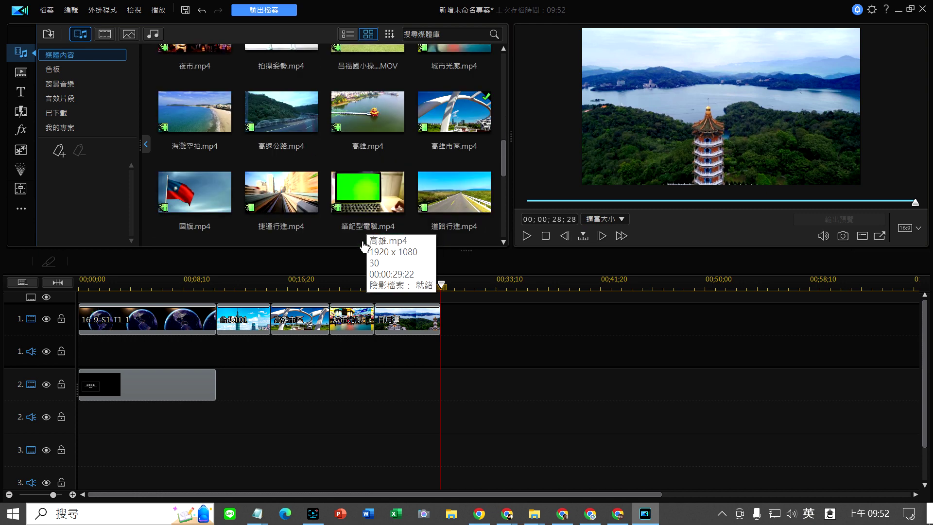
left_click_drag(282, 201, 443, 332)
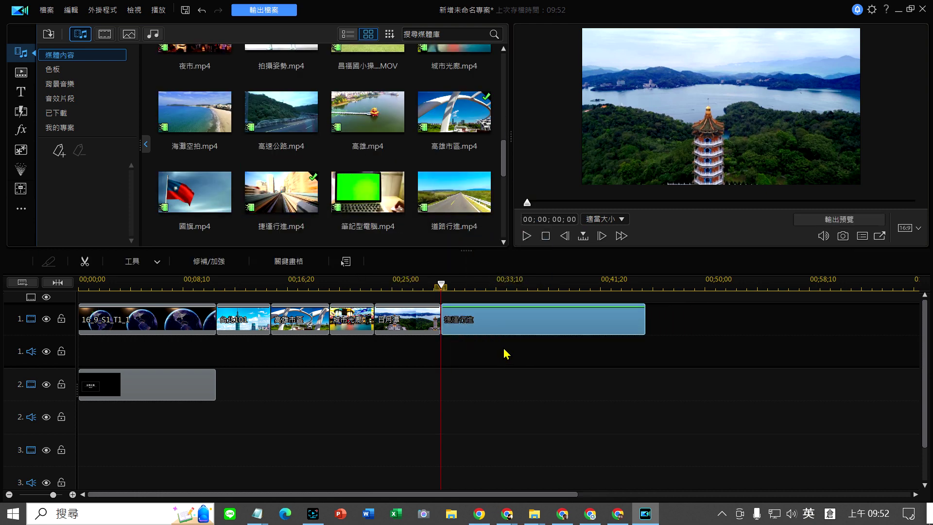
left_click(527, 236)
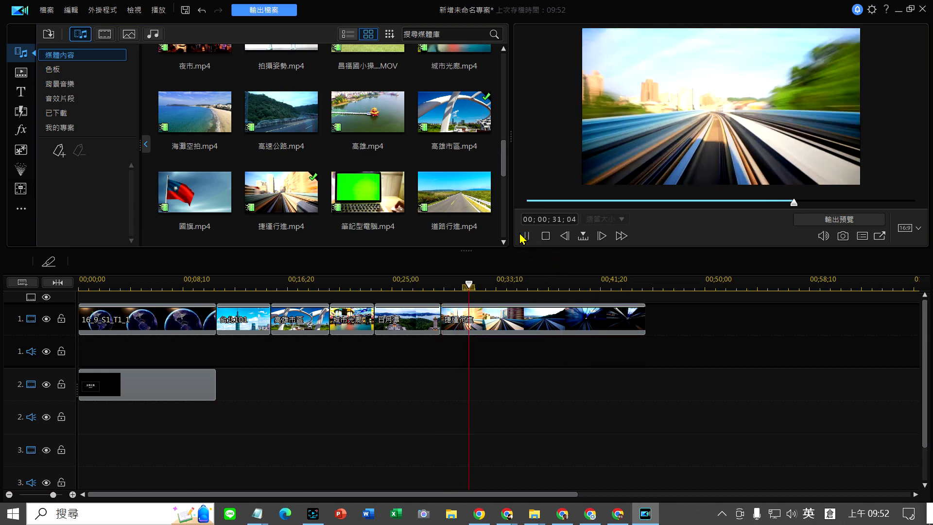
key("space")
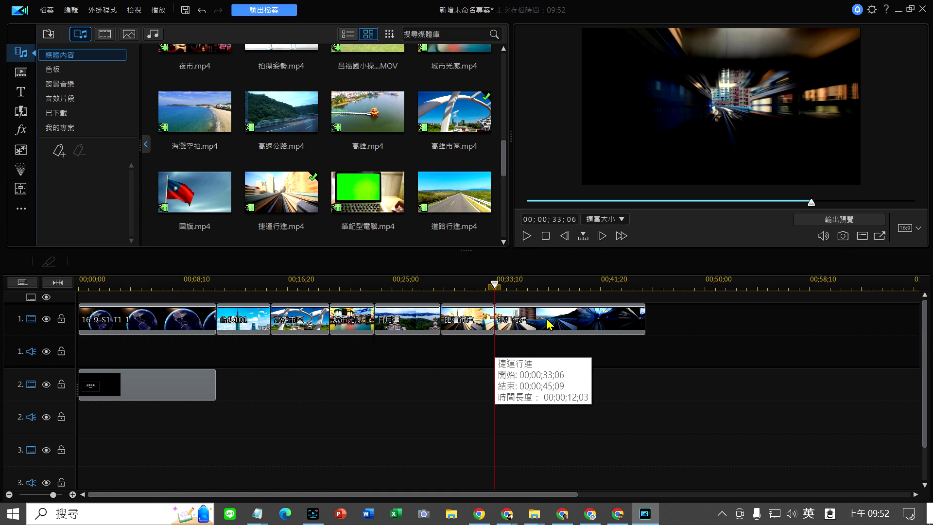
Split the 捷運行進 clip at 00;00;33;06, then remove its first segment and fill the gap.
key("ctrl+t")
left_click(491, 318)
key("Delete")
left_click(536, 364)
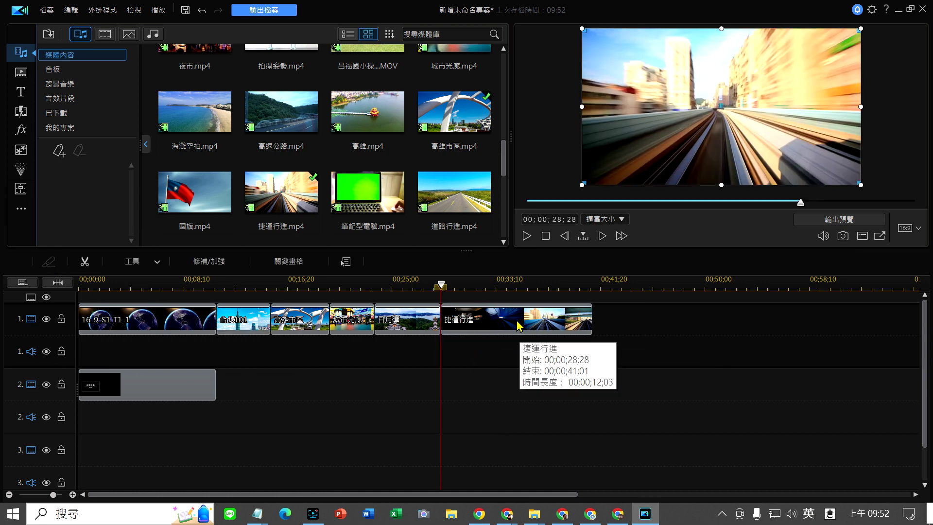
Split the shortened 捷運行進 clip at its 00;00;05;08 point, remove the segment before the cut and fill the gap.
left_click(476, 287)
left_click_drag(479, 287, 506, 301)
left_click(486, 319)
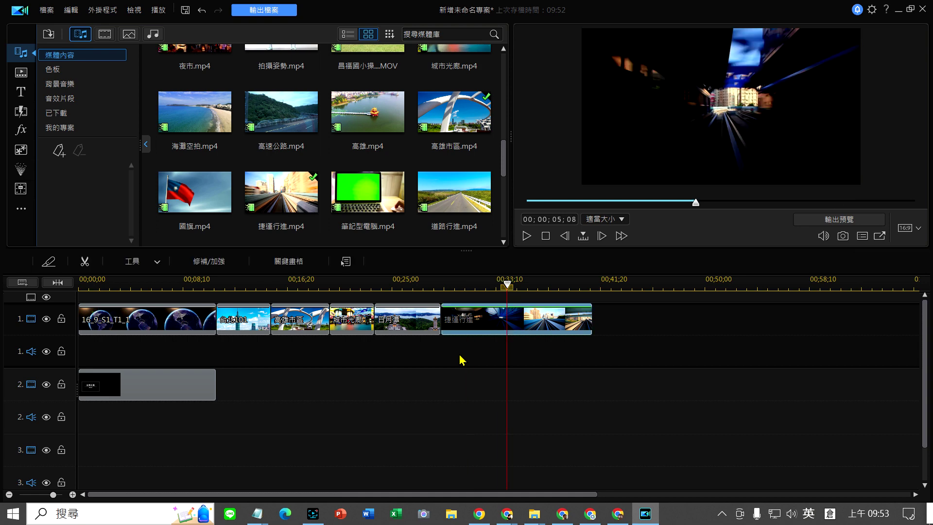
left_click(484, 325)
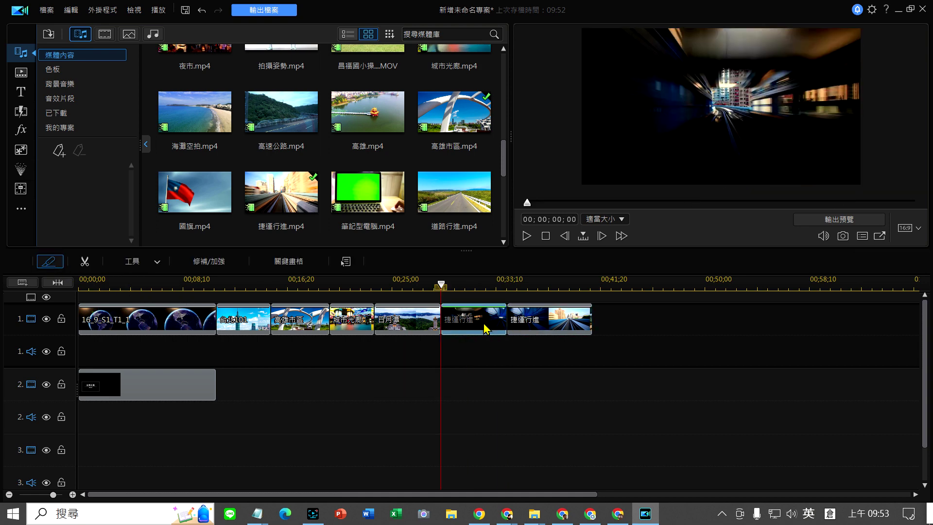
right_click(484, 326)
left_click(534, 359)
left_click(504, 332)
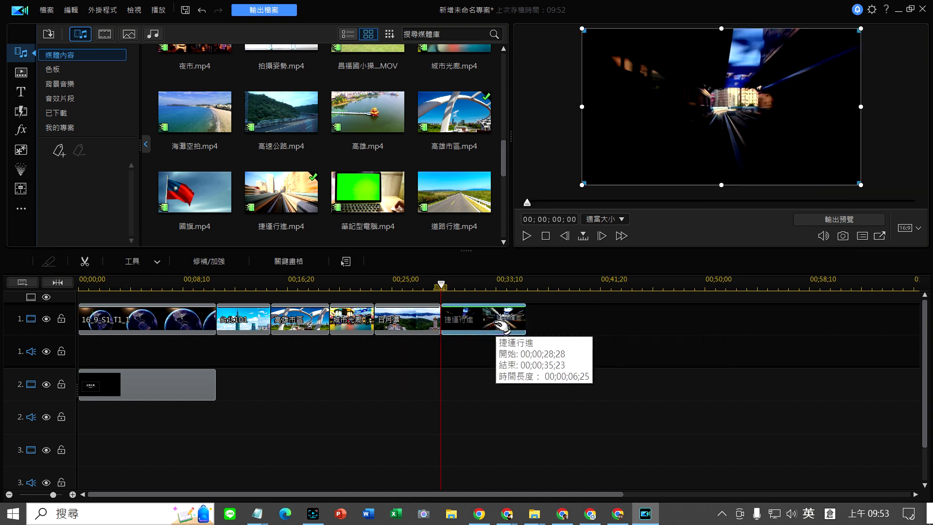
left_click_drag(528, 210, 911, 204)
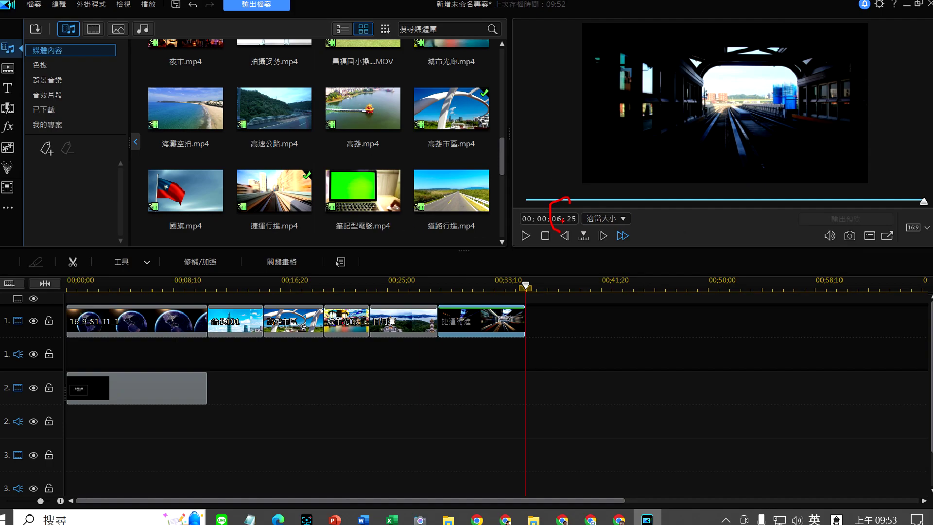
Try rearranging the last two clips by moving 捷運行進 to video track 2 and shifting 日月潭 to 00;00;30;14 on track 1.
left_click_drag(387, 394, 704, 394)
left_click_drag(419, 320, 548, 388)
left_click_drag(638, 320, 412, 325)
left_click_drag(554, 389, 500, 336)
left_click_drag(428, 321, 427, 394)
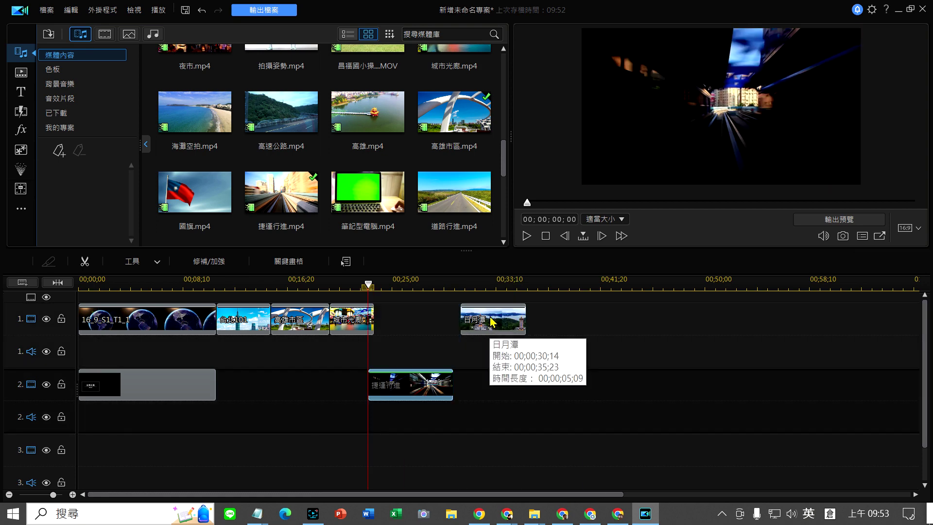
Return the 日月潭 clip to directly after 城市光廊 on track 1 and place 捷運行進 right behind it.
left_click_drag(490, 335, 408, 318)
key("Escape")
left_click_drag(501, 319, 419, 322)
left_click_drag(423, 394, 494, 334)
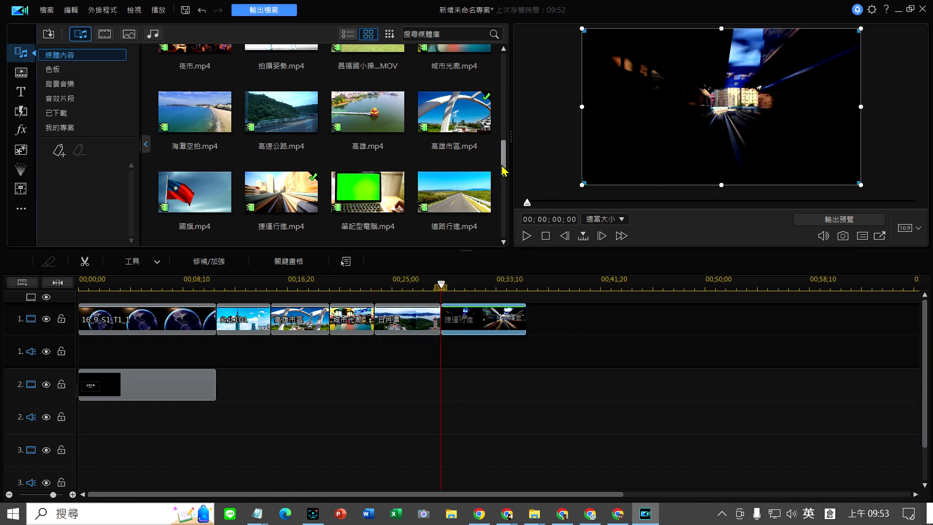
Preview 道路行進.mp4 in the library, then add 高雄.mp4 to video track 1 directly after the 捷運行進 clip.
left_click(444, 193)
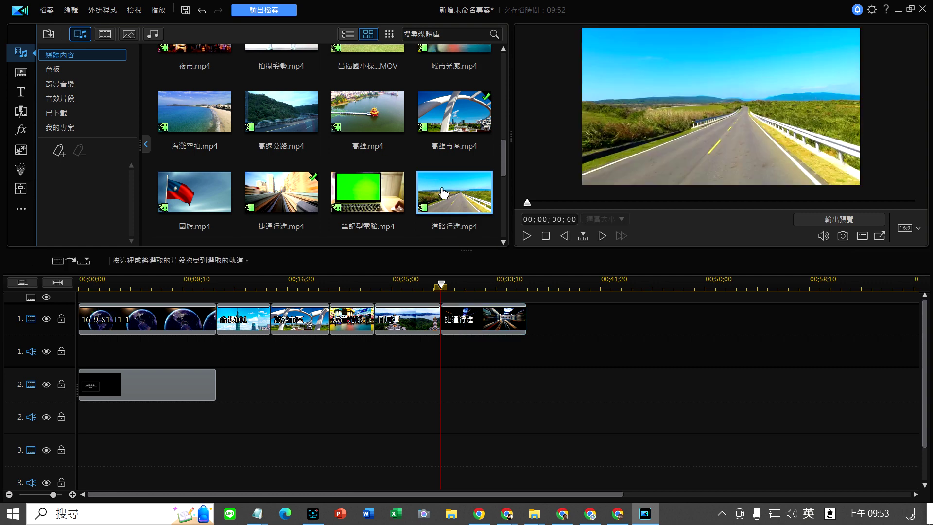
left_click(527, 236)
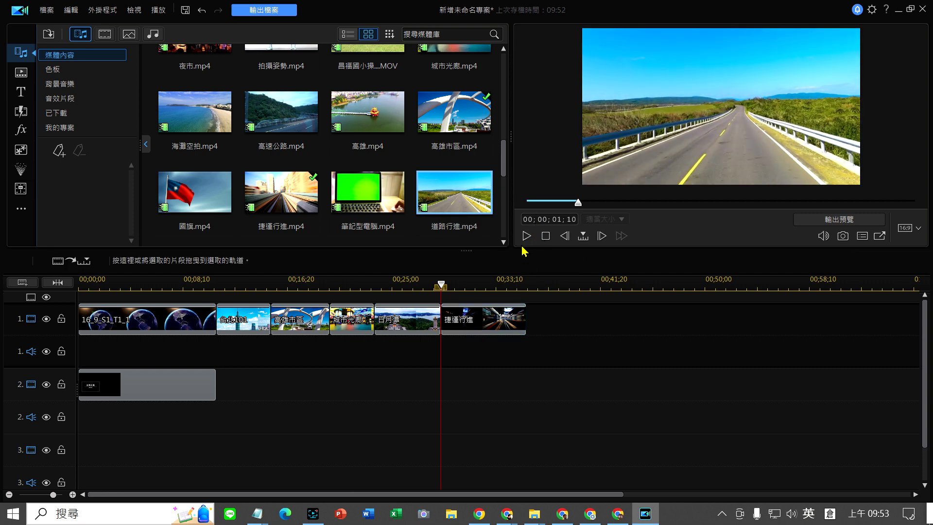
scroll(503, 170, "down", 1)
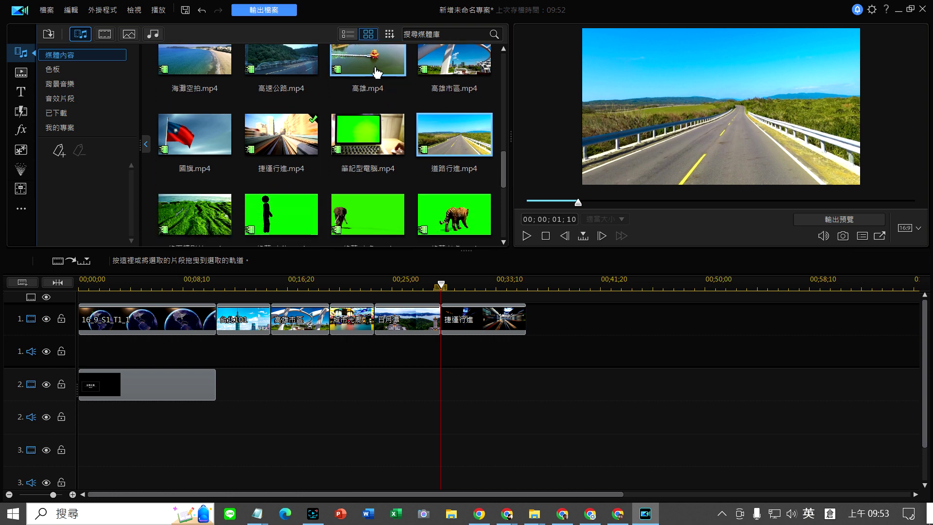
left_click_drag(377, 68, 528, 318)
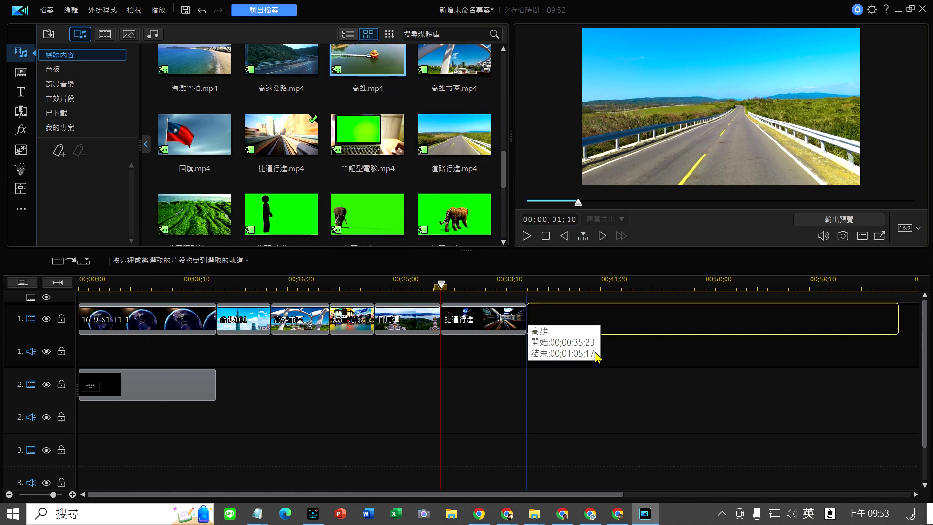
left_click_drag(596, 355, 594, 340)
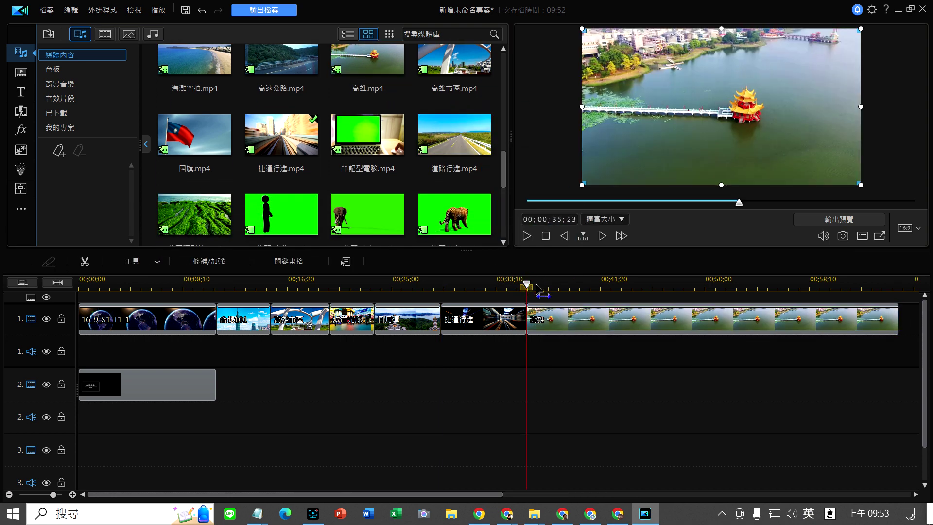
Split the 高雄 clip at its 00;00;06;28 point, then remove its first segment and fill the gap.
left_click_drag(566, 287, 614, 313)
left_click(614, 318)
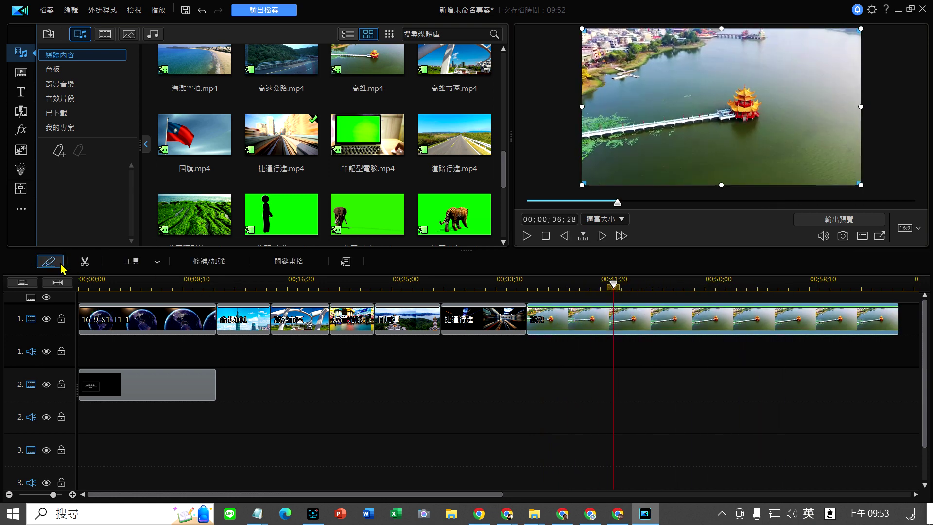
left_click(84, 262)
left_click(539, 330)
key("Delete")
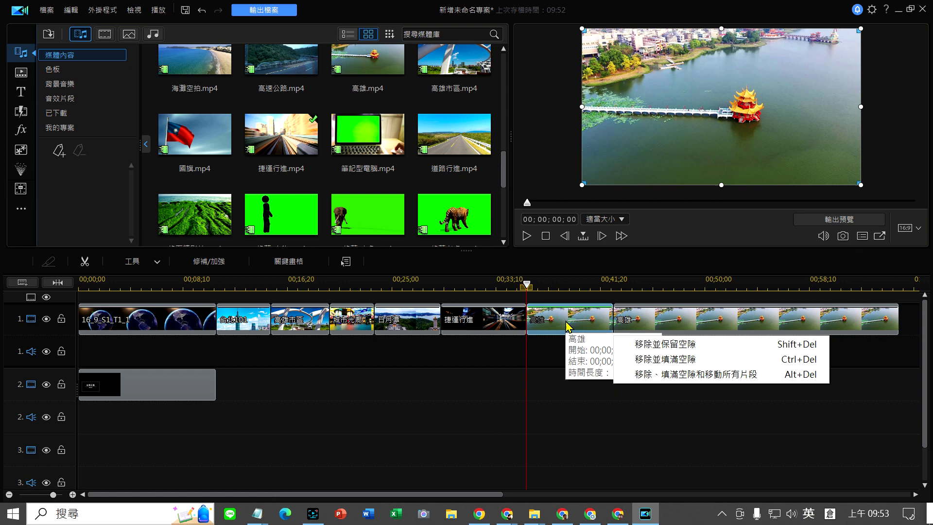
left_click(652, 359)
Cut the 高雄 clip at timeline position 00;00;45;12 and remove everything after that point.
left_click_drag(527, 287, 688, 292)
left_click(687, 317)
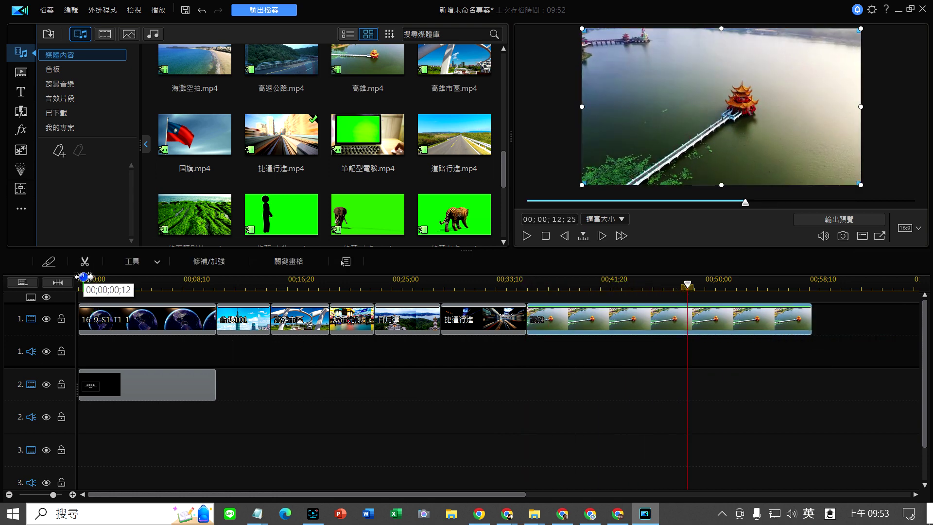
left_click_drag(687, 287, 647, 296)
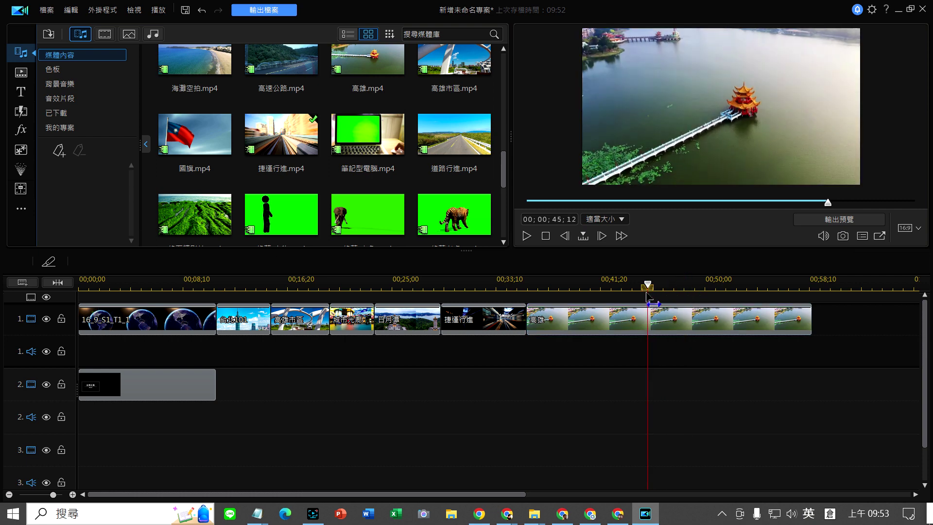
left_click(659, 303)
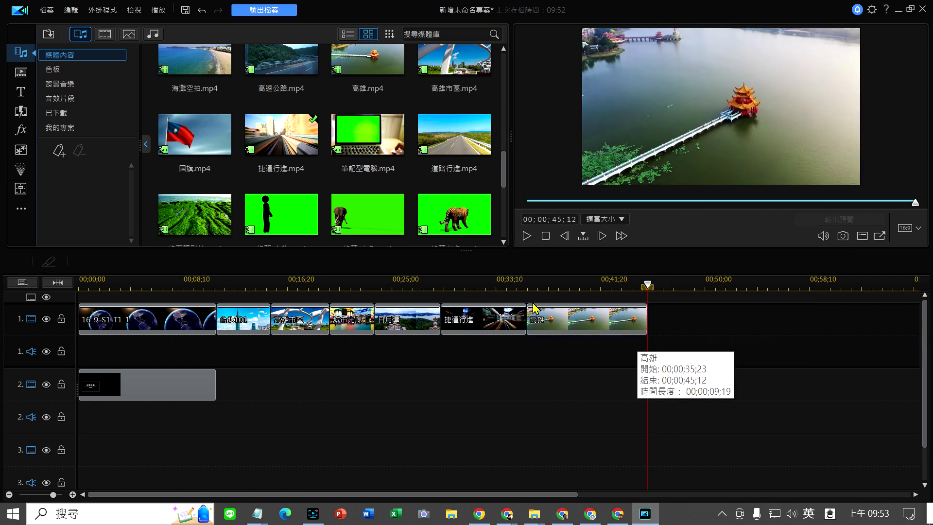
Find 海灘空拍.mp4 in the media library and add it to video track 1 directly after the 高雄 clip.
scroll(440, 171, "up", 3)
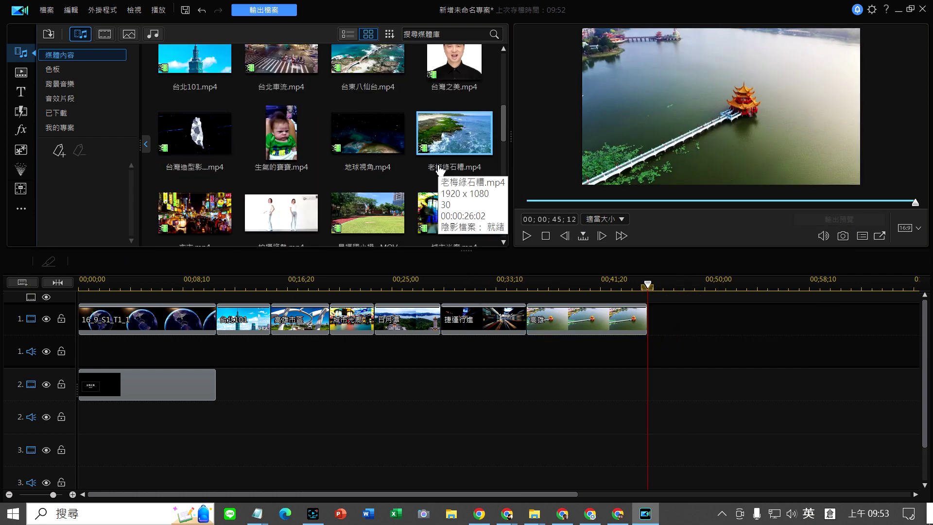
scroll(434, 173, "down", 3)
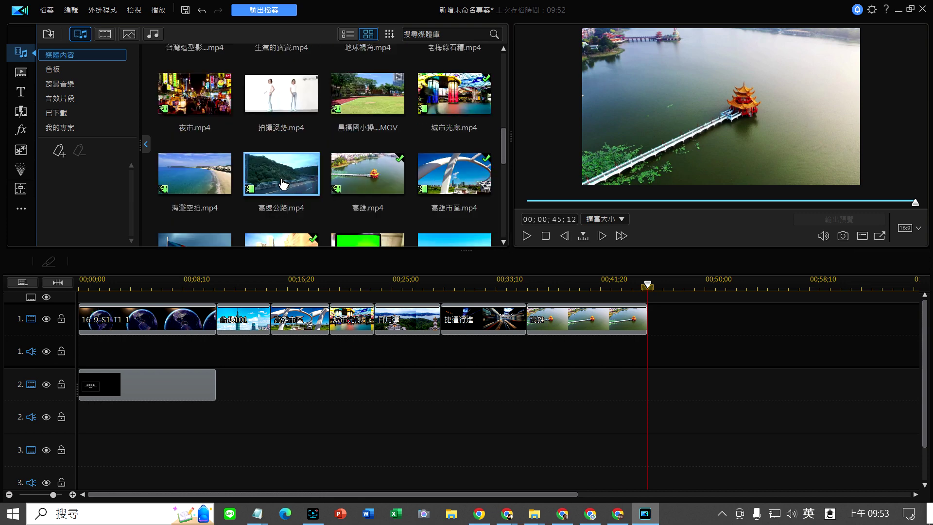
left_click_drag(189, 185, 651, 321)
Play the 海灘空拍 clip, split it at timeline position 00;00;51;17, and remove everything after that point.
left_click_drag(462, 495, 573, 495)
left_click(526, 236)
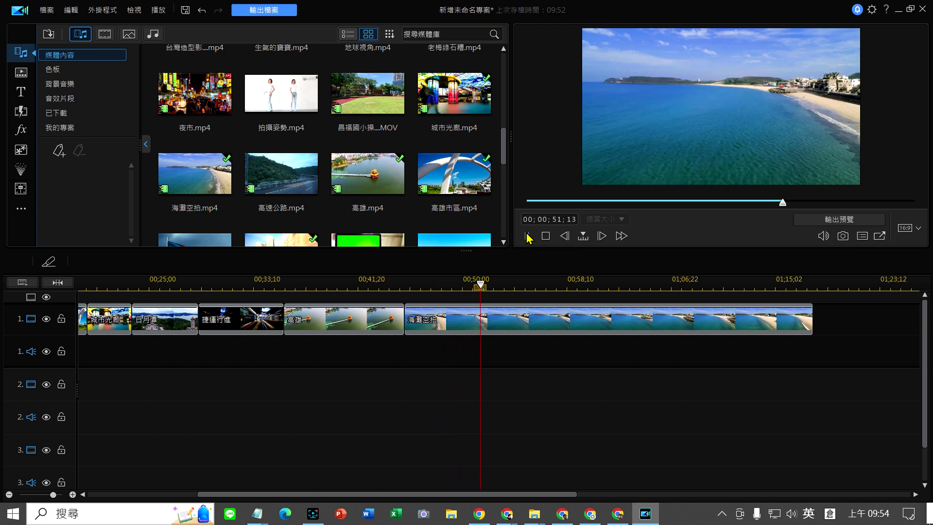
left_click(528, 237)
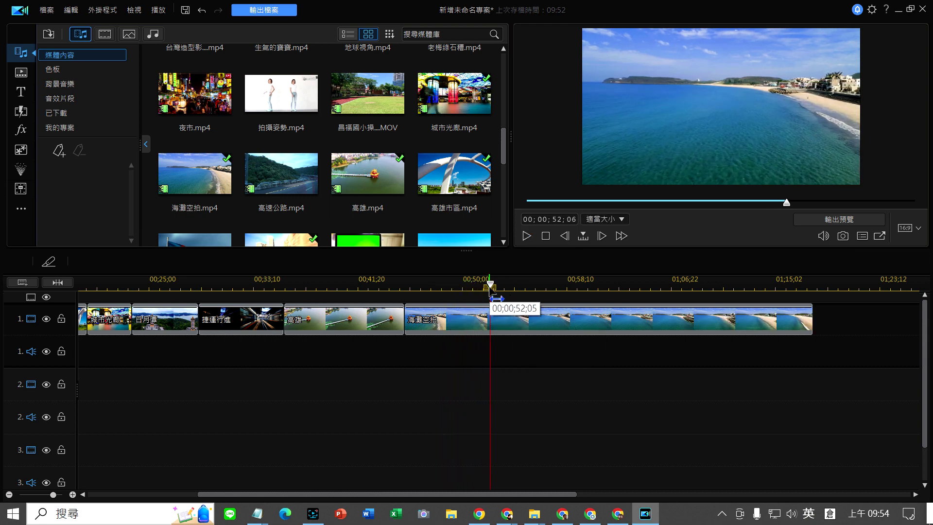
left_click_drag(495, 298, 487, 298)
left_click(483, 318)
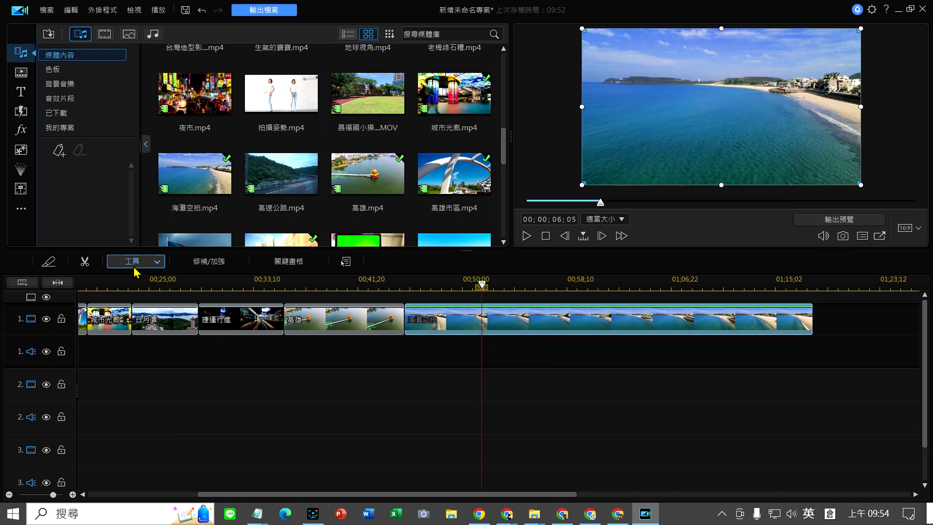
key("ctrl+t")
key("Delete")
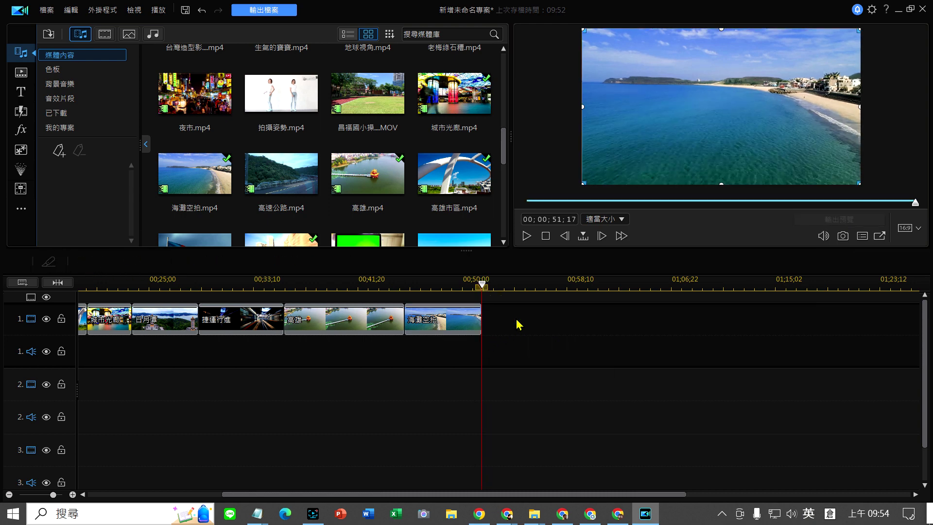
Browse the library for another scenery clip and add 瀑布.mp4 to video track 1 directly after 海灘空拍.
scroll(504, 152, "up", 4)
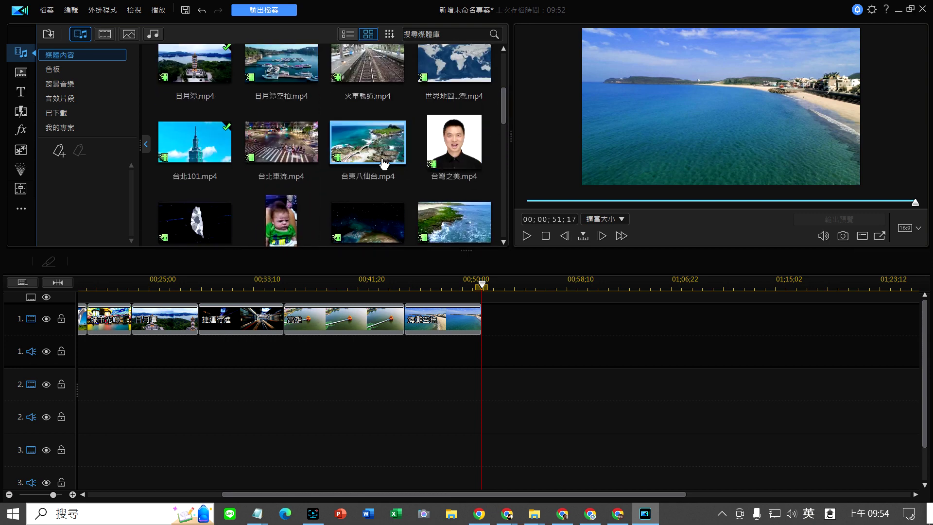
left_click_drag(372, 145, 387, 160)
scroll(349, 92, "up", 2)
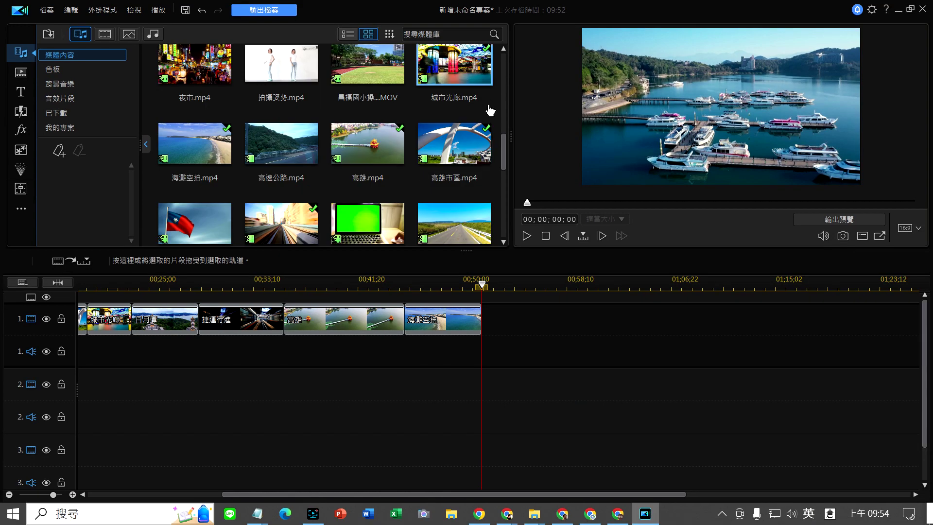
left_click_drag(503, 95, 503, 219)
left_click_drag(454, 128, 587, 362)
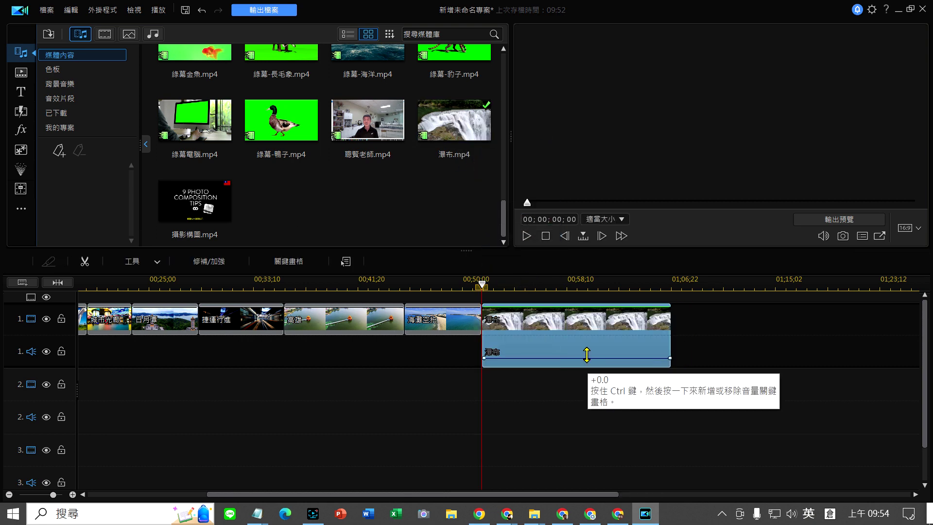
Unlink the 瀑布 clip's audio from its video and delete the audio part.
right_click(558, 334)
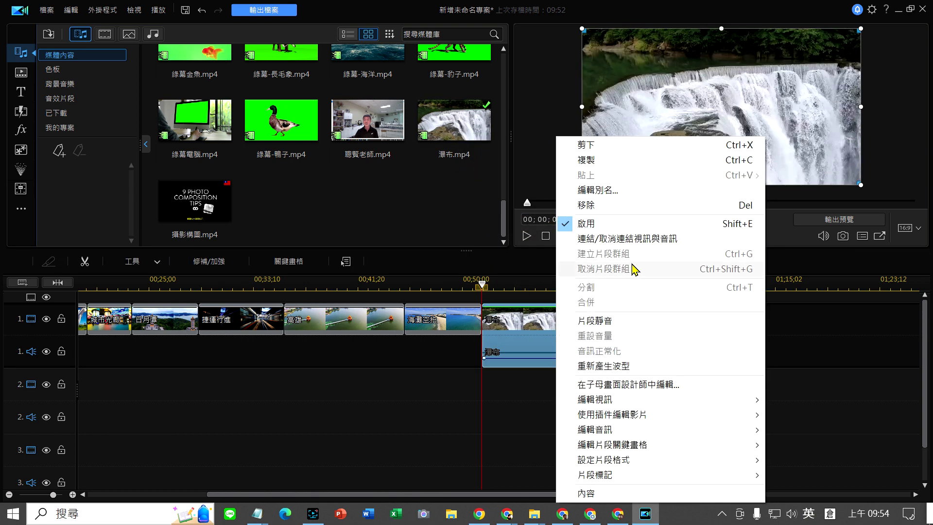
left_click(659, 240)
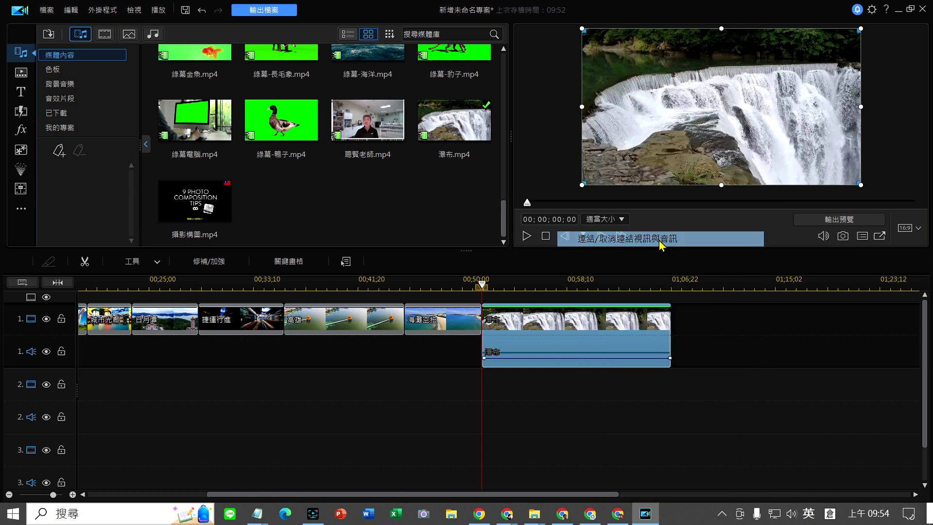
left_click(656, 351)
key("Delete")
Cut the 瀑布 clip at timeline position 00;00;58;21 and remove everything after that point.
left_click_drag(482, 286, 573, 288)
left_click(602, 319)
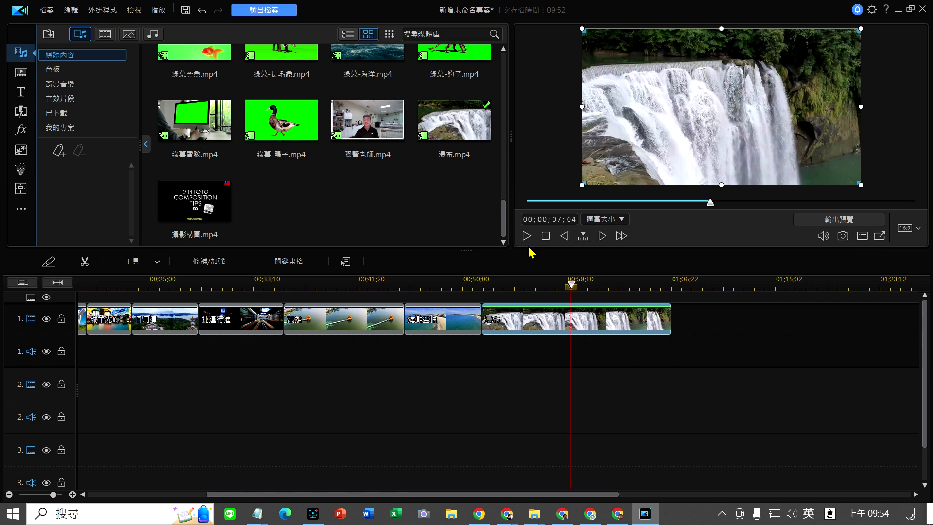
left_click(84, 261)
key("Delete")
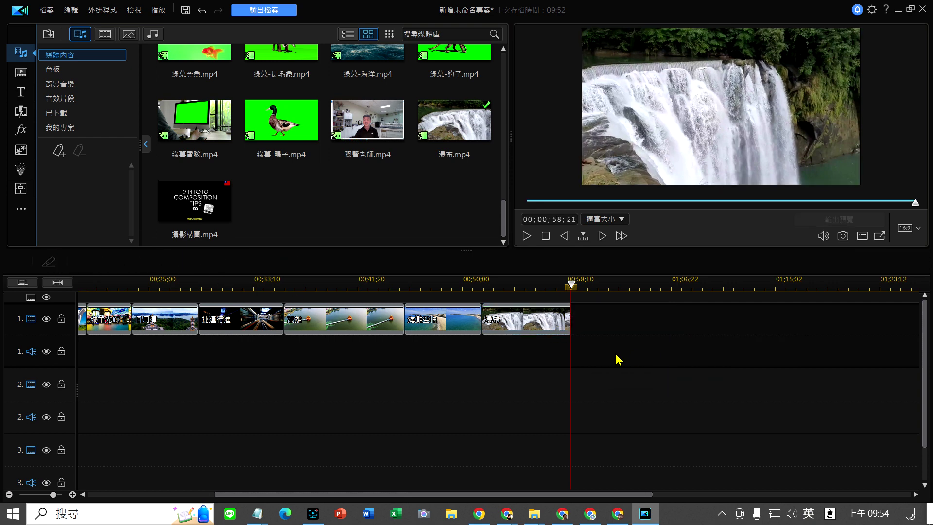
Add 台灣之美.mp4 to video track 2 directly after the intro title clip, and fit the full clip length in the timeline.
left_click_drag(504, 225, 505, 102)
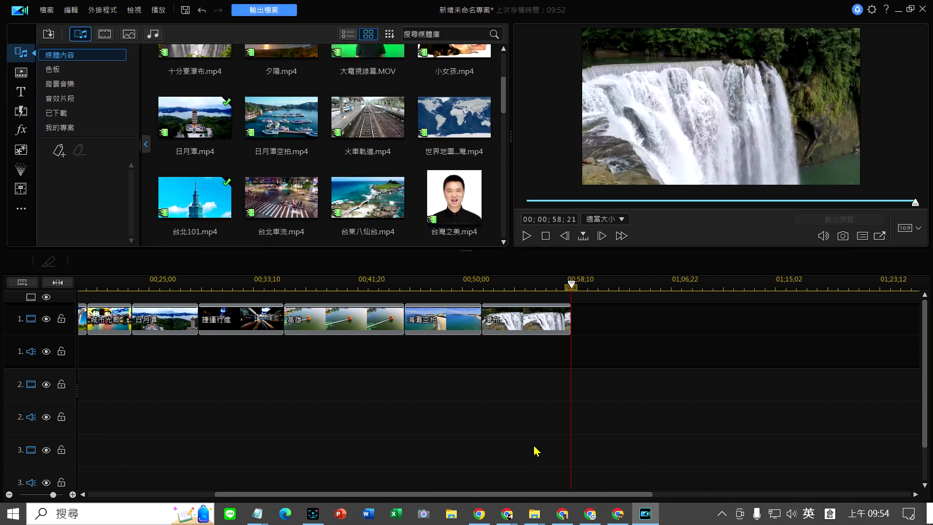
left_click_drag(546, 496, 313, 492)
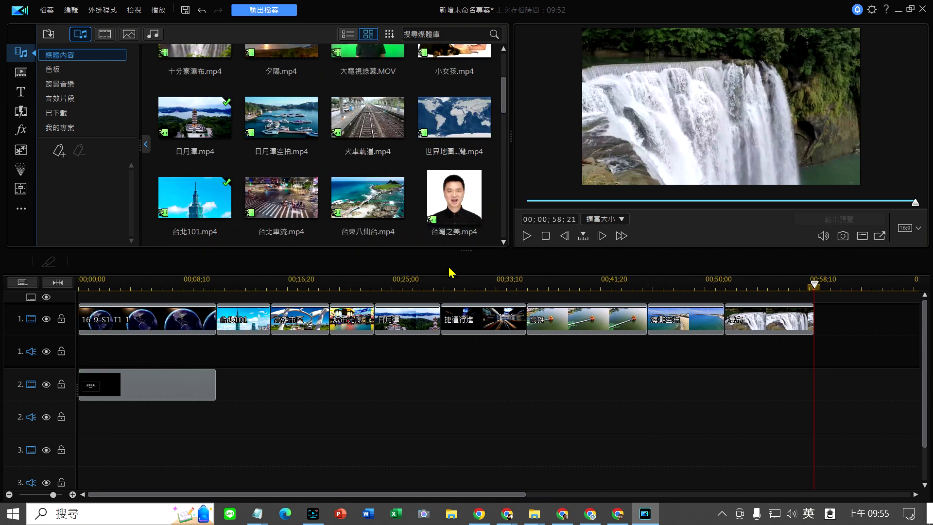
left_click_drag(455, 216, 217, 398)
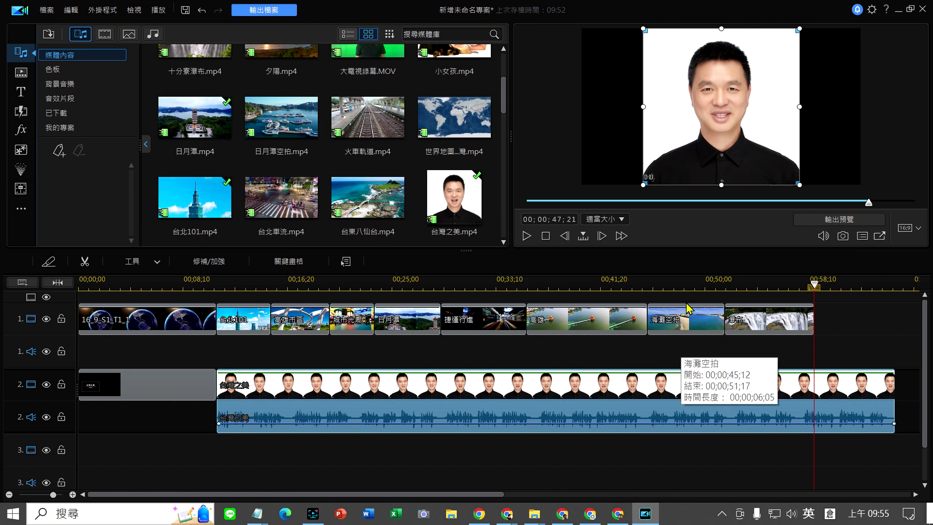
left_click_drag(603, 285, 821, 408)
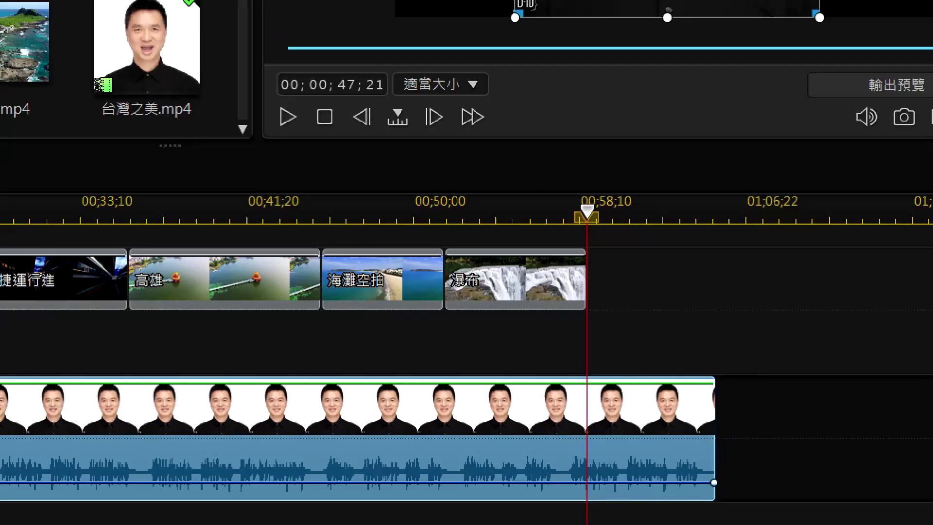
mouse_move(726, 301)
left_mouse_down()
mouse_move(682, 353)
mouse_move(749, 297)
left_mouse_up()
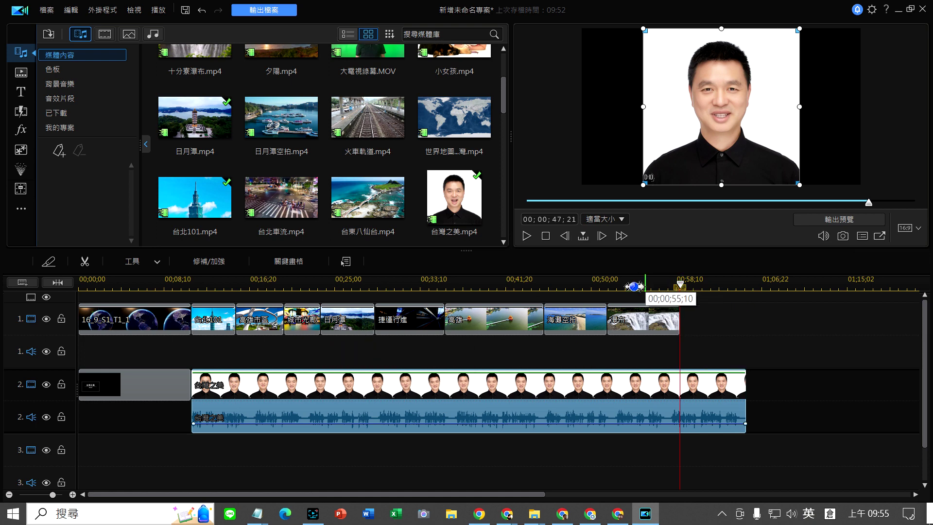
Remove the white background of the 台灣之美 clip with chroma key in the PiP Designer, using color range 19 and denoise 45.
left_click(207, 290)
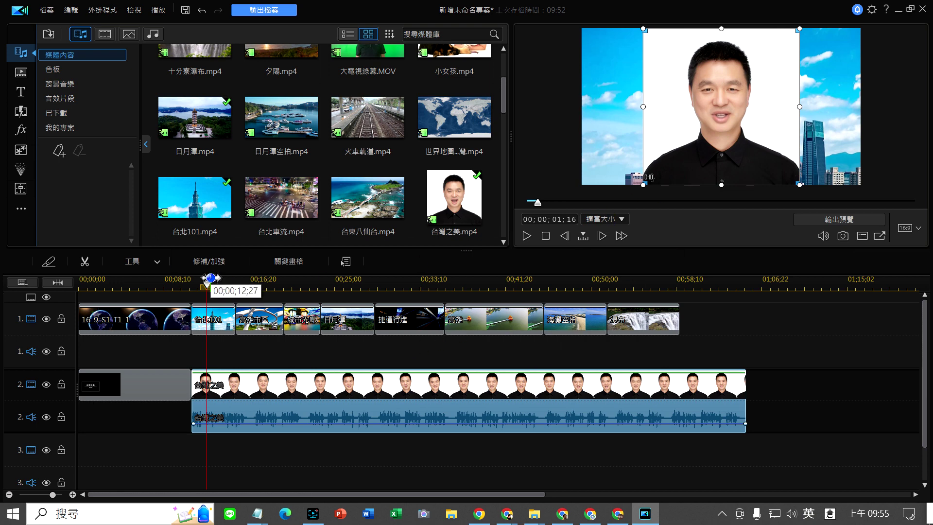
left_click(189, 288)
left_click(272, 397)
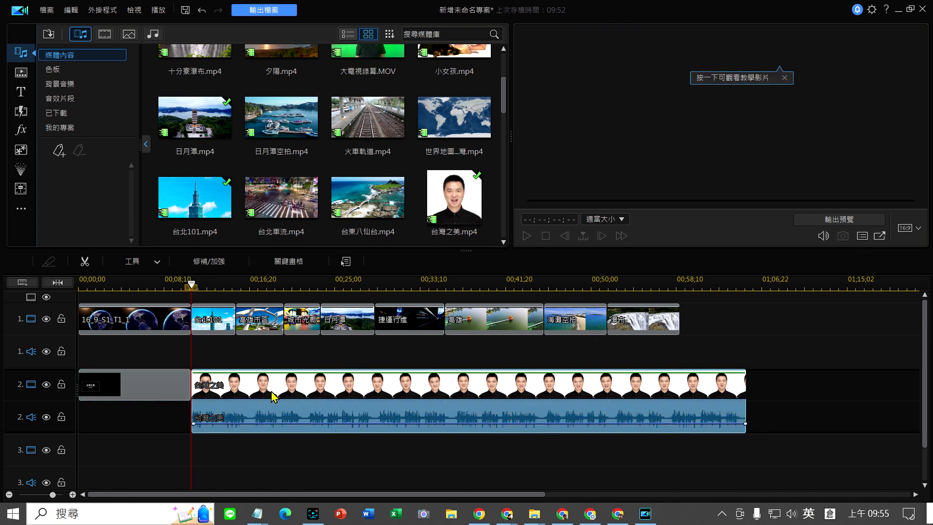
double_click(307, 389)
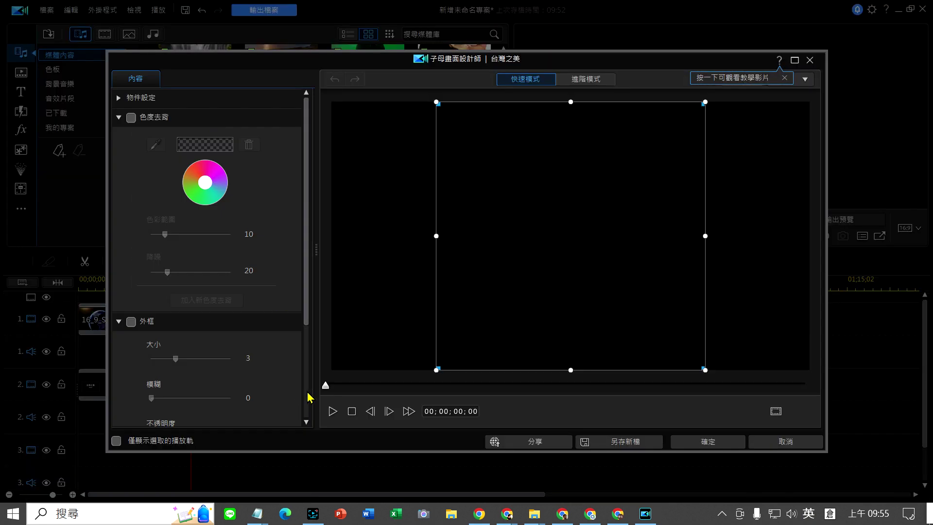
left_click(131, 118)
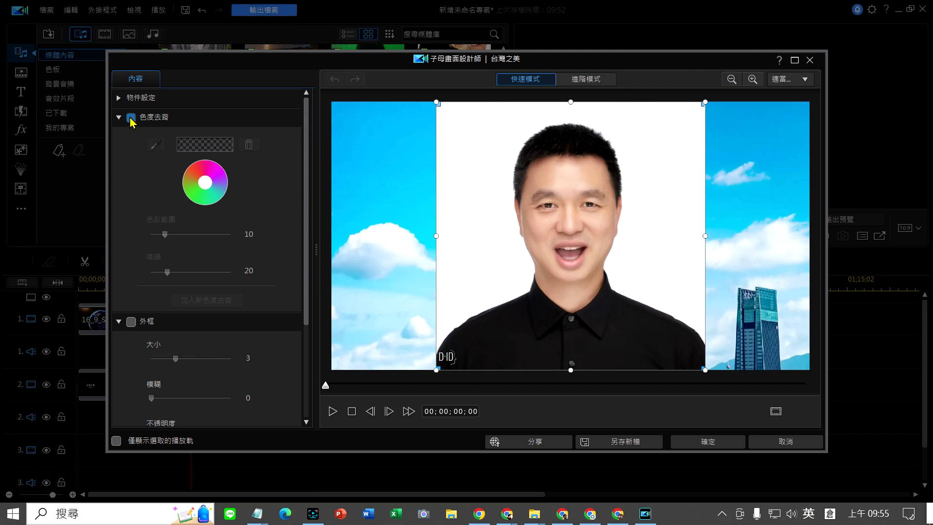
left_click(156, 145)
left_click(462, 212)
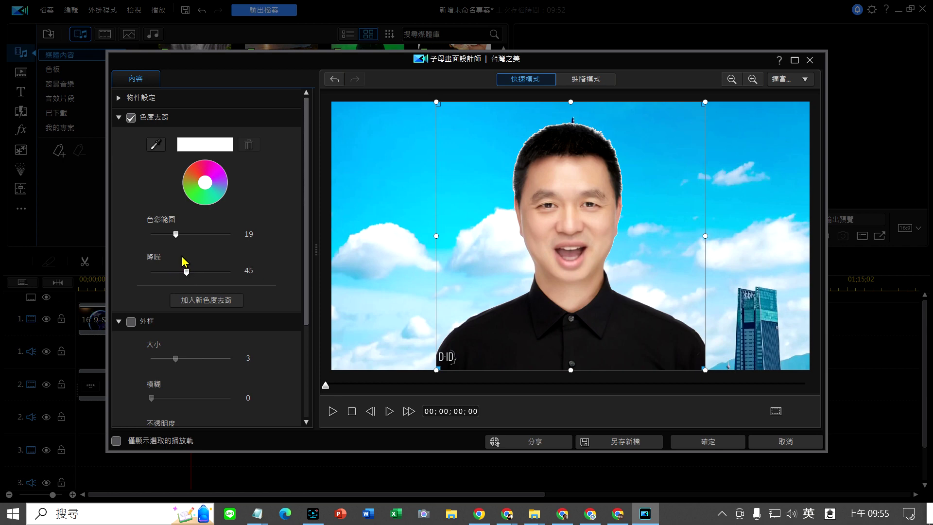
mouse_move(174, 235)
left_mouse_down()
mouse_move(201, 238)
mouse_move(187, 242)
left_mouse_up()
left_click(708, 442)
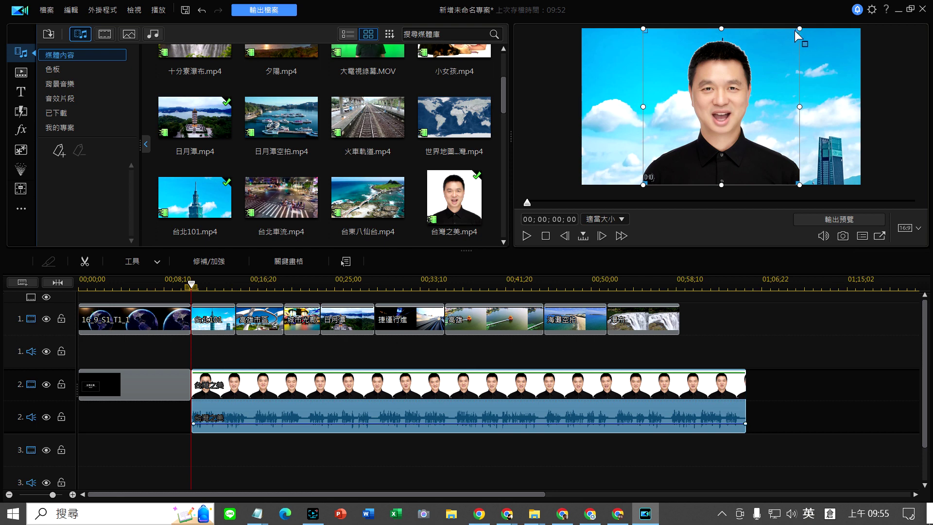
Shrink the 台灣之美 presenter to a small overlay and place it in the lower-left corner of the video frame.
left_click_drag(800, 29, 759, 69)
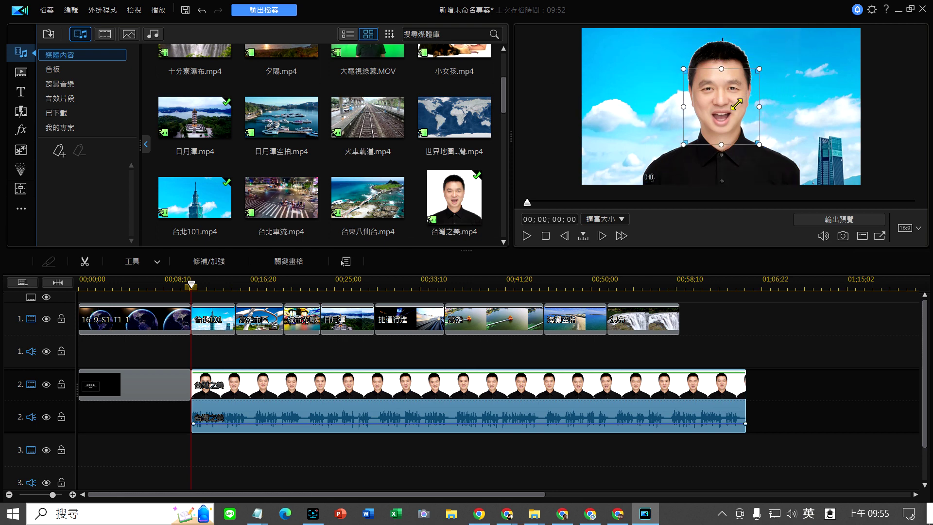
left_click_drag(727, 104, 628, 154)
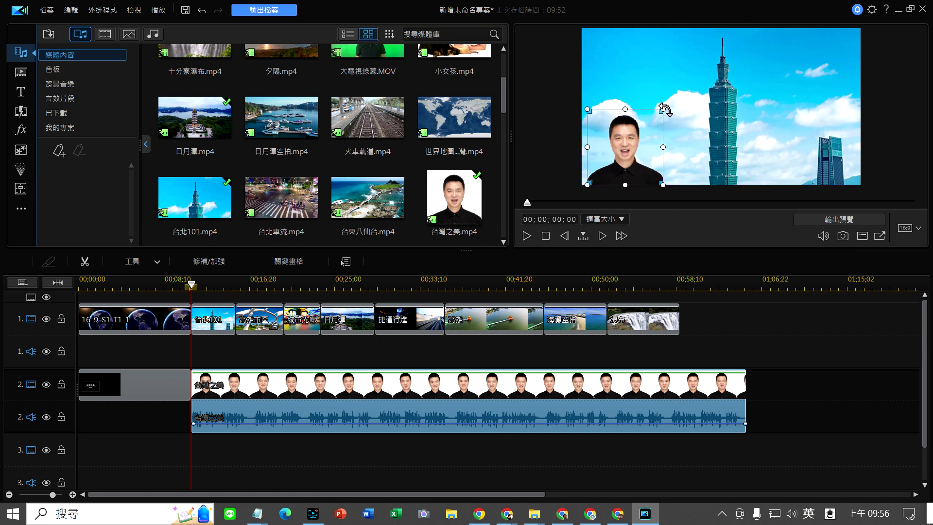
left_click_drag(662, 111, 653, 121)
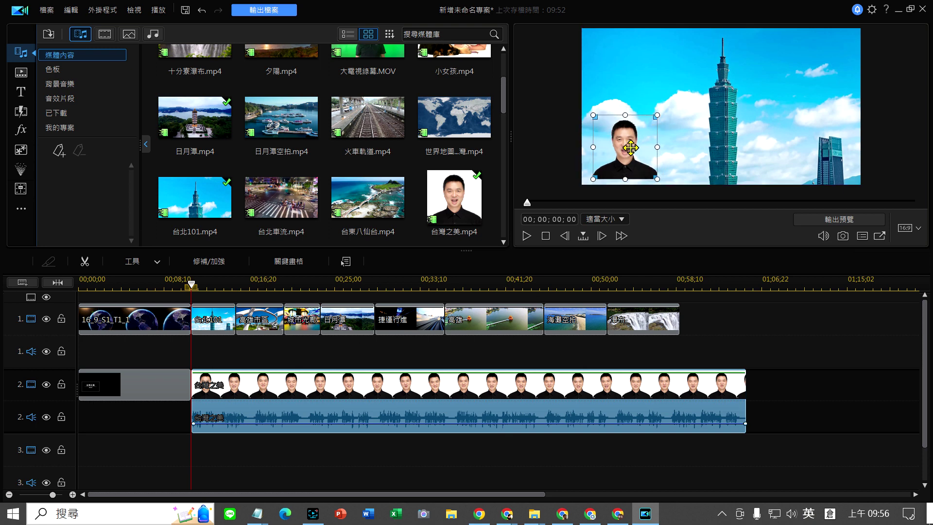
left_click_drag(625, 155, 626, 154)
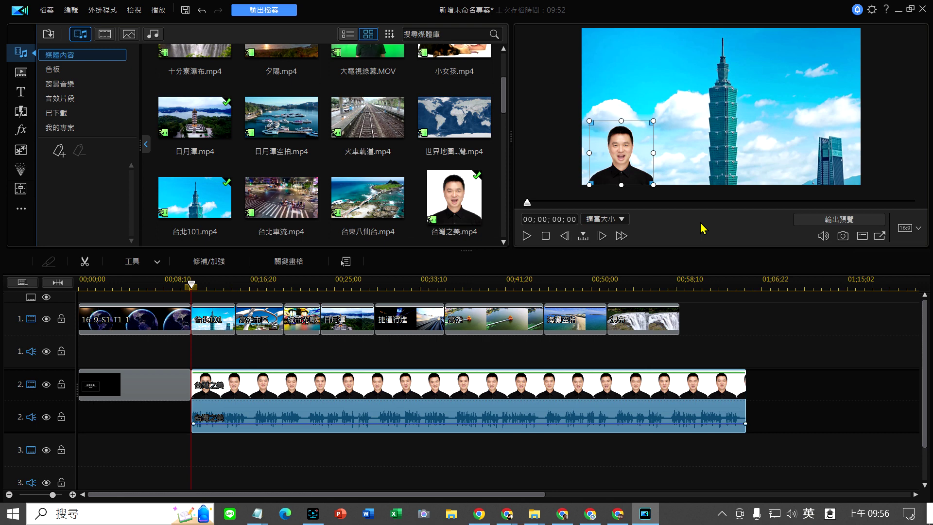
Undock the preview window and play the presenter overlay over the scenery clips in full screen, then leave full screen.
left_click(881, 237)
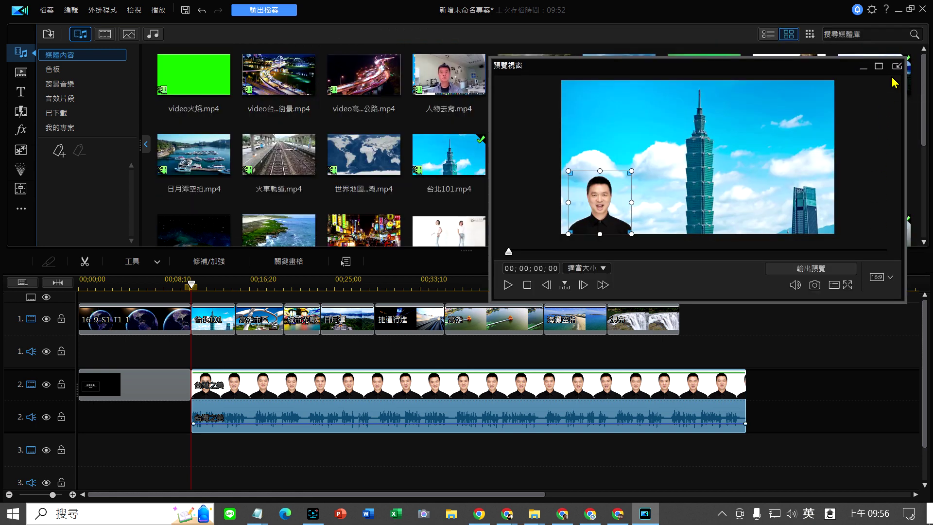
left_click(848, 289)
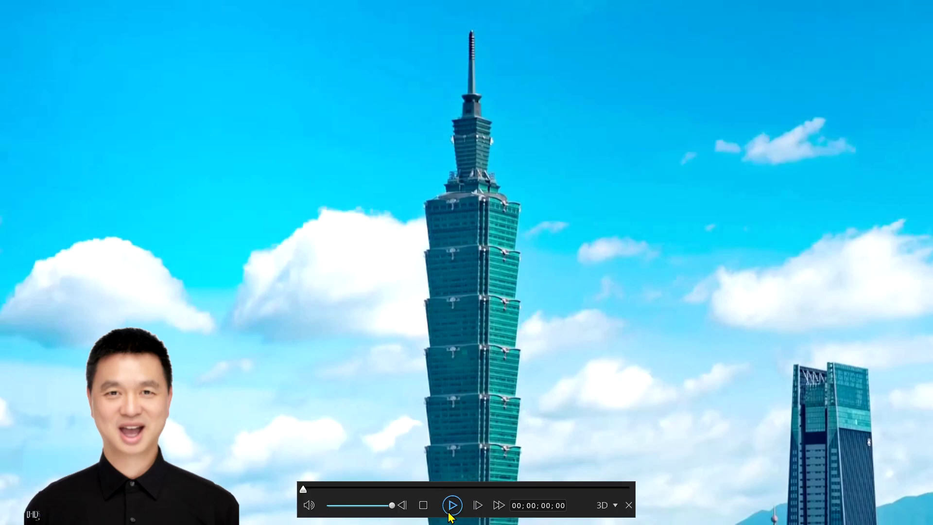
left_click(449, 512)
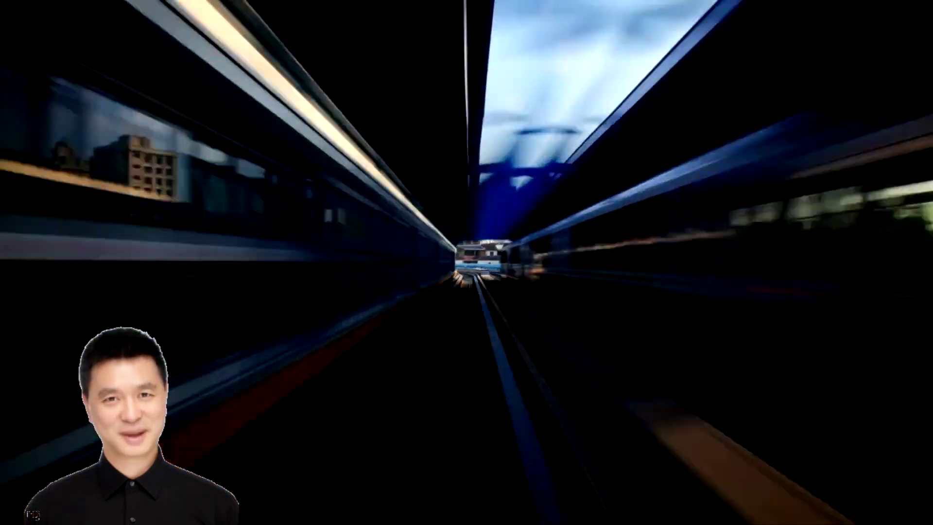
mouse_move(807, 415)
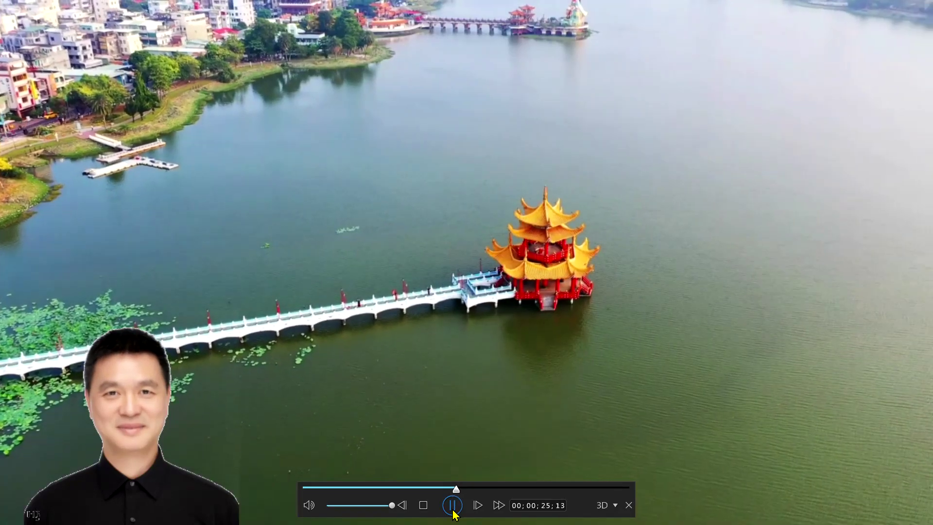
left_click(452, 508)
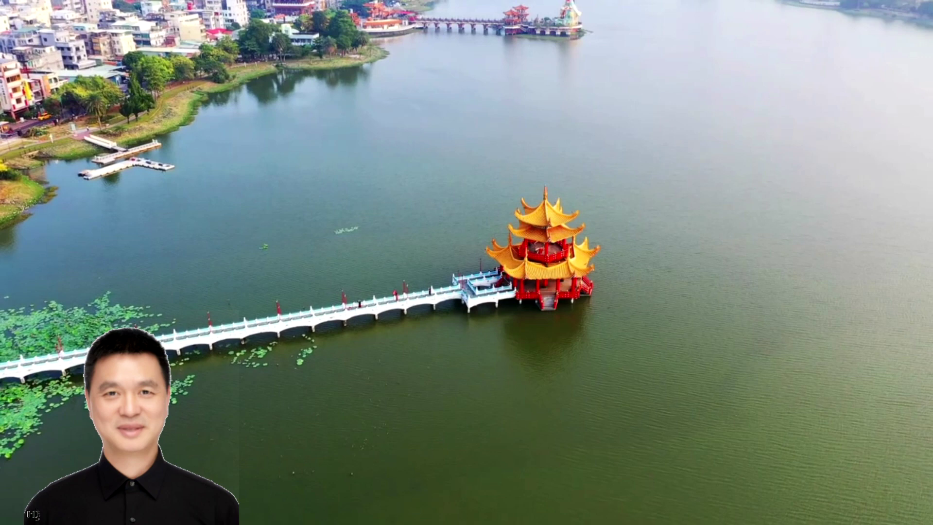
mouse_move(589, 387)
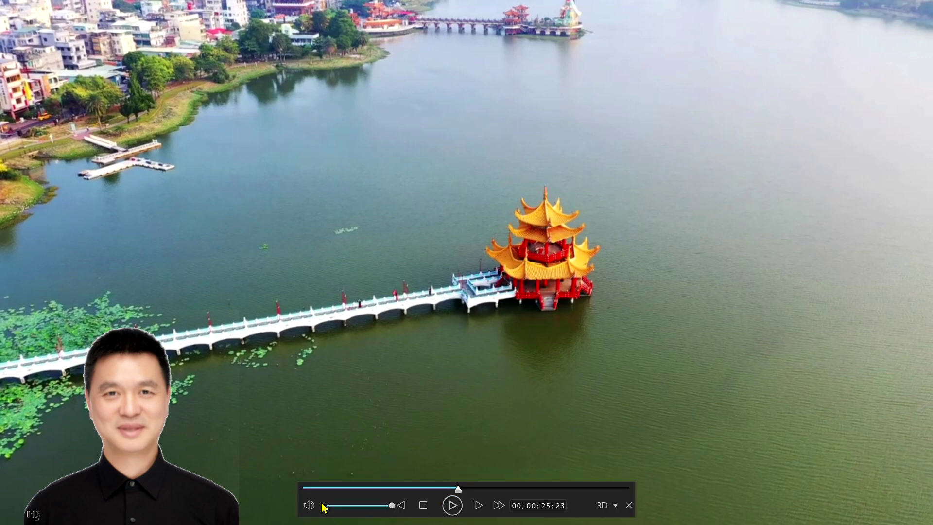
left_click(628, 505)
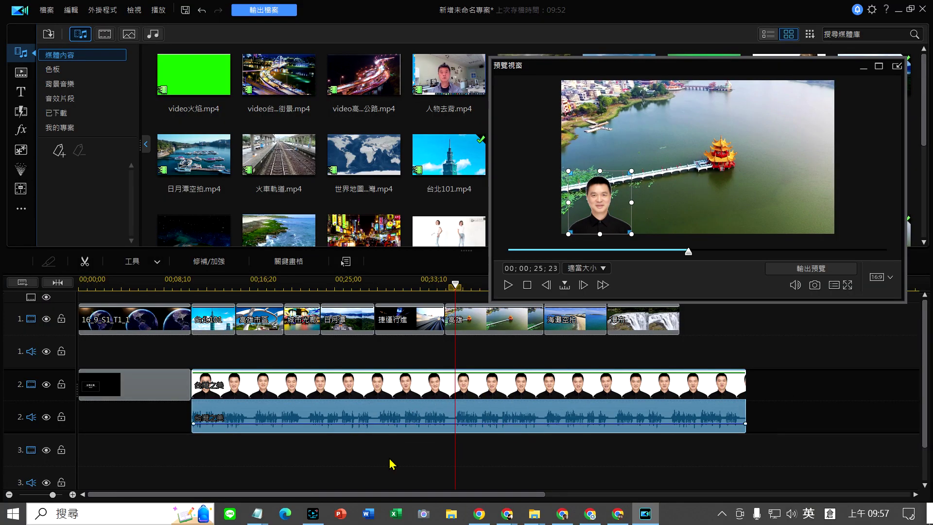
Switch to the narration script 台灣之美2.txt in Notepad, review its paragraphs on Taiwan's scenery and culture, and return to the video editor.
mouse_move(257, 514)
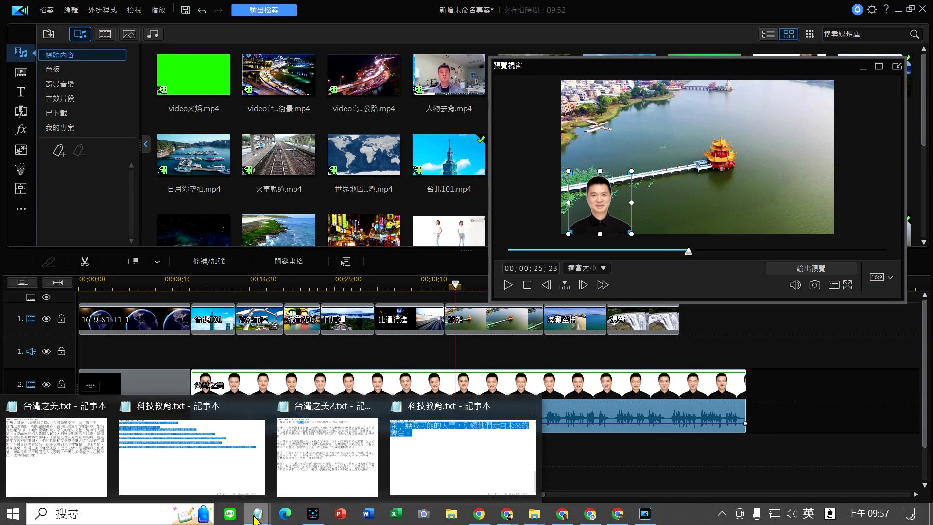
left_click(316, 460)
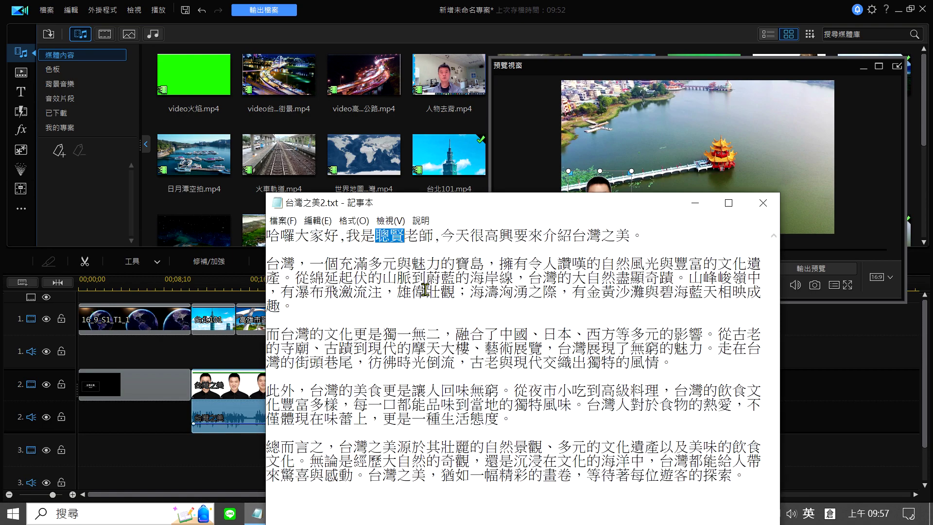
left_click(534, 302)
left_click_drag(324, 262, 575, 279)
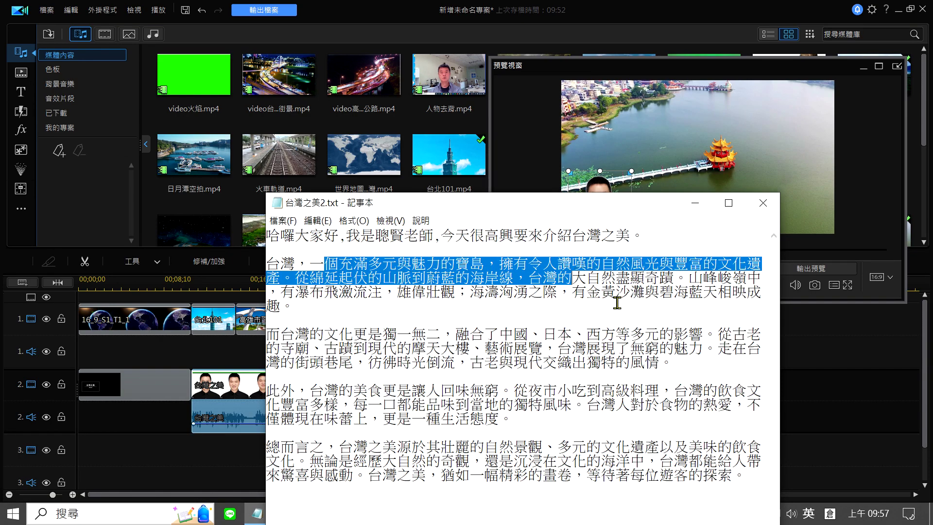
scroll(705, 281, "up", 10)
left_click(728, 203)
left_click(538, 298)
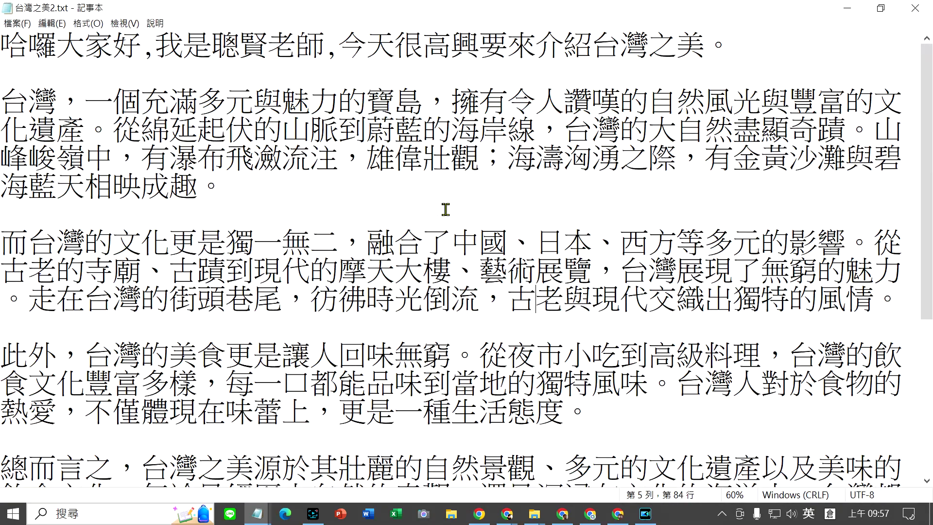
left_click_drag(225, 100, 421, 162)
left_click_drag(227, 187, 339, 158)
left_click_drag(170, 130, 446, 137)
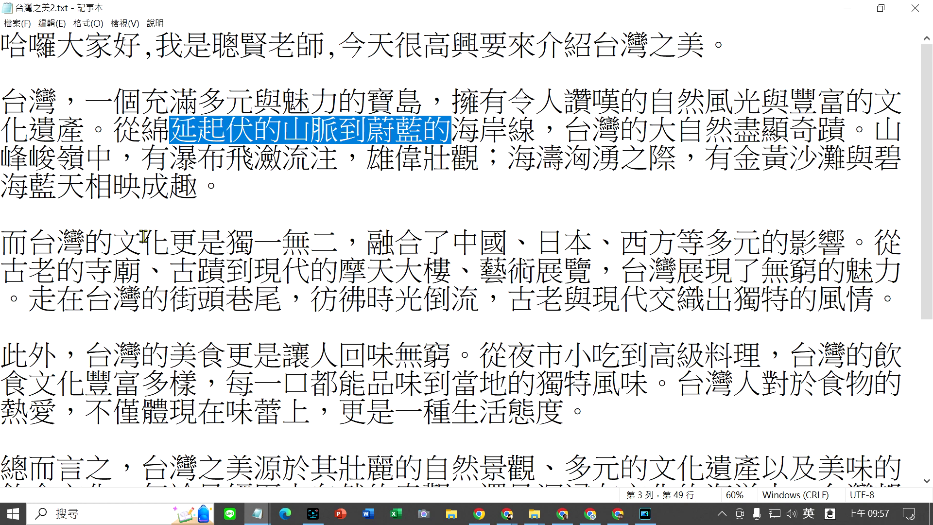
left_click_drag(142, 241, 560, 297)
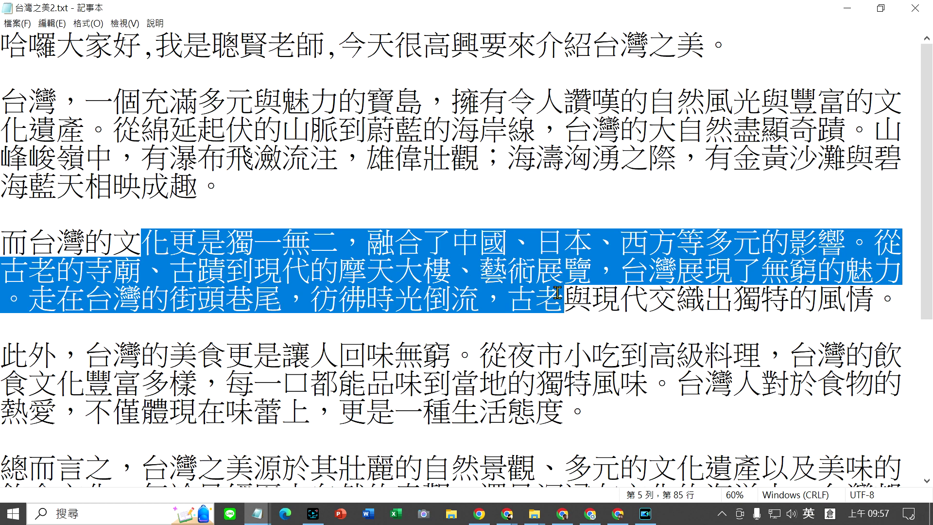
left_click(847, 8)
Reopen the 台灣之美 clip in the PiP Designer over the 日月潭 scene, enlarge the presenter, and set chroma key color range 27 and denoise 100.
left_click_drag(459, 287, 396, 327)
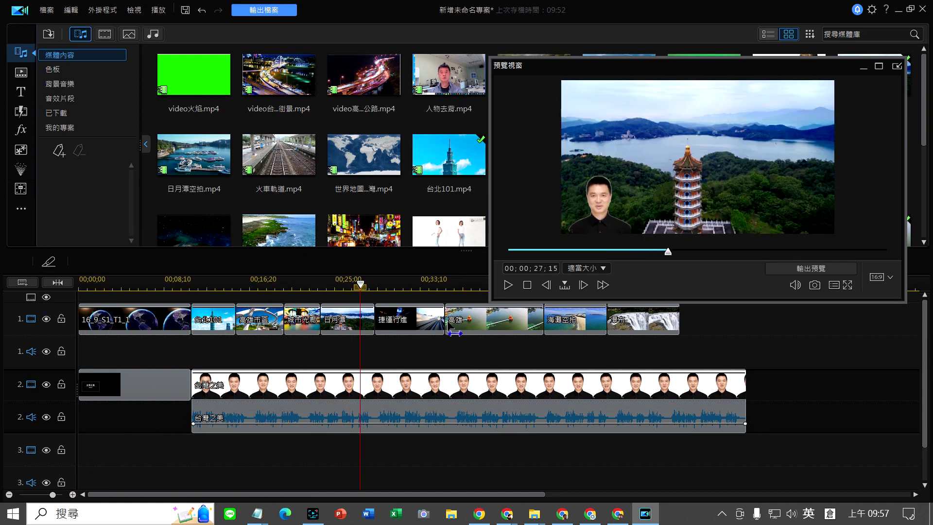
left_click(370, 384)
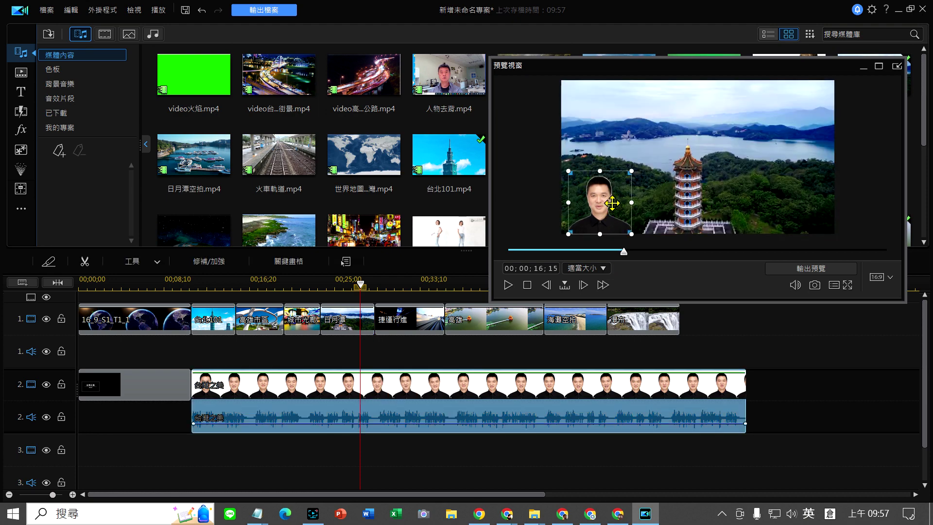
double_click(428, 395)
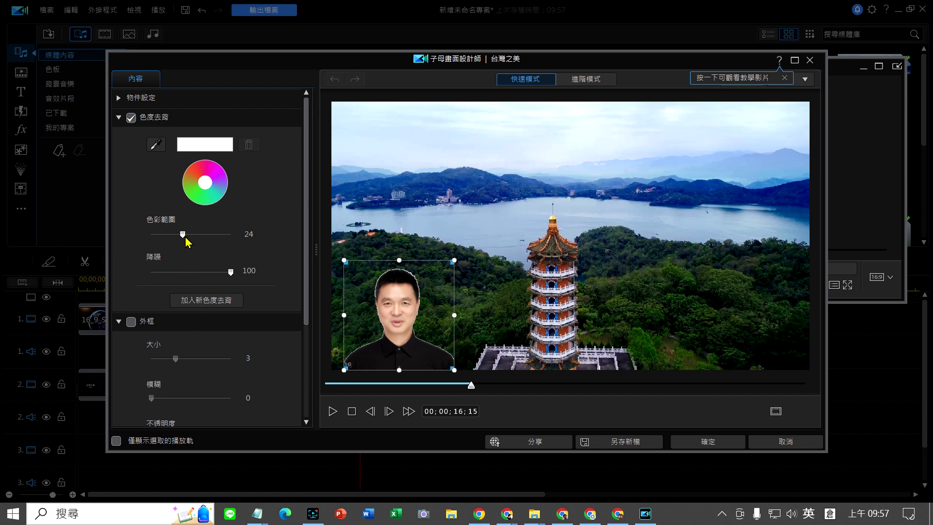
left_click_drag(186, 238, 189, 238)
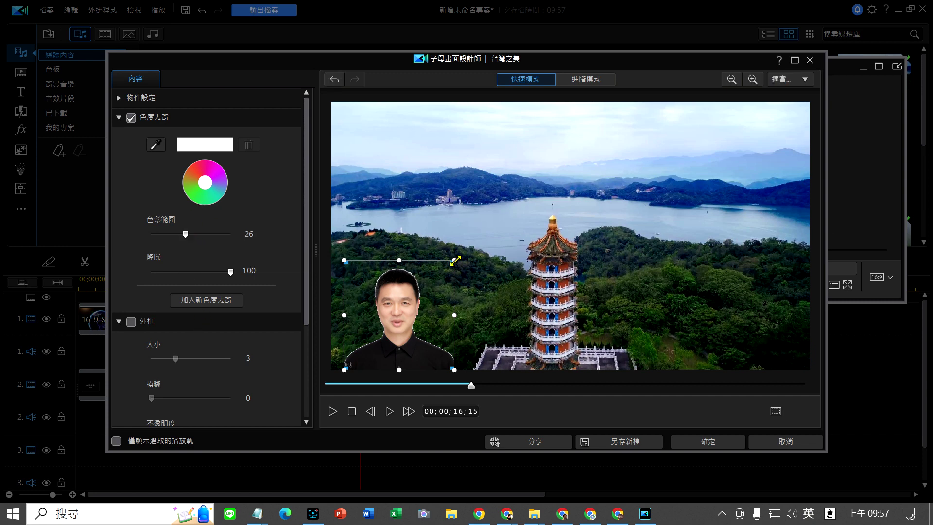
left_click_drag(456, 261, 556, 160)
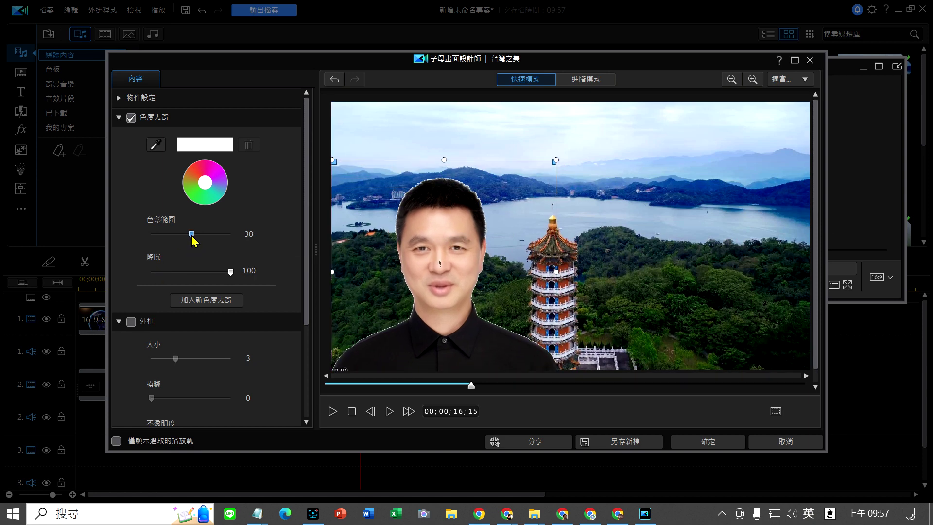
mouse_move(192, 239)
left_mouse_down()
mouse_move(212, 238)
mouse_move(195, 240)
left_mouse_up()
Add a second chroma key sampled from the grey fringe beside the presenter's hair, with color range 47 and denoise 16.
left_click(218, 305)
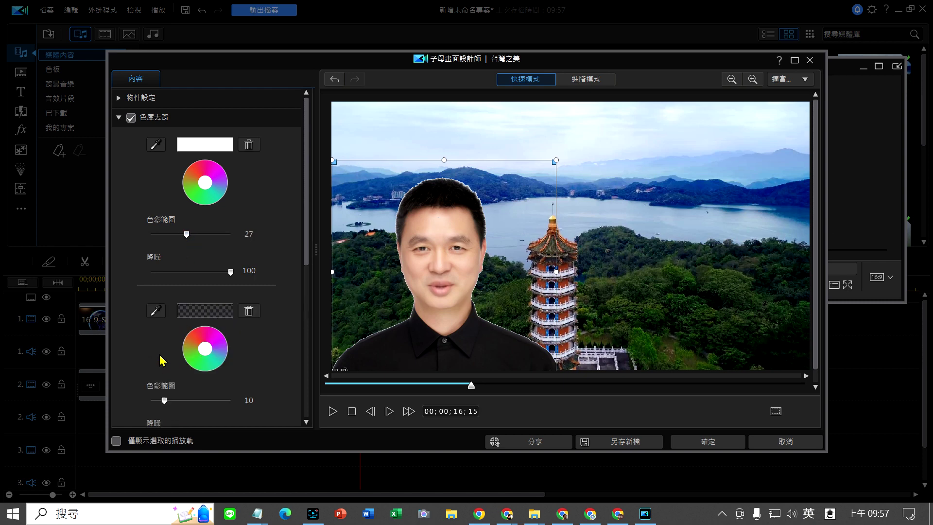
left_click(155, 314)
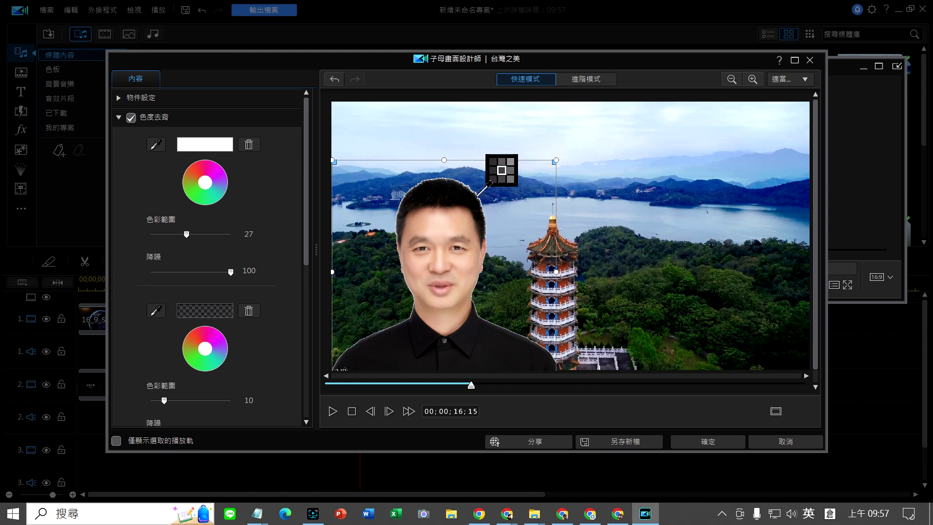
left_click(477, 196)
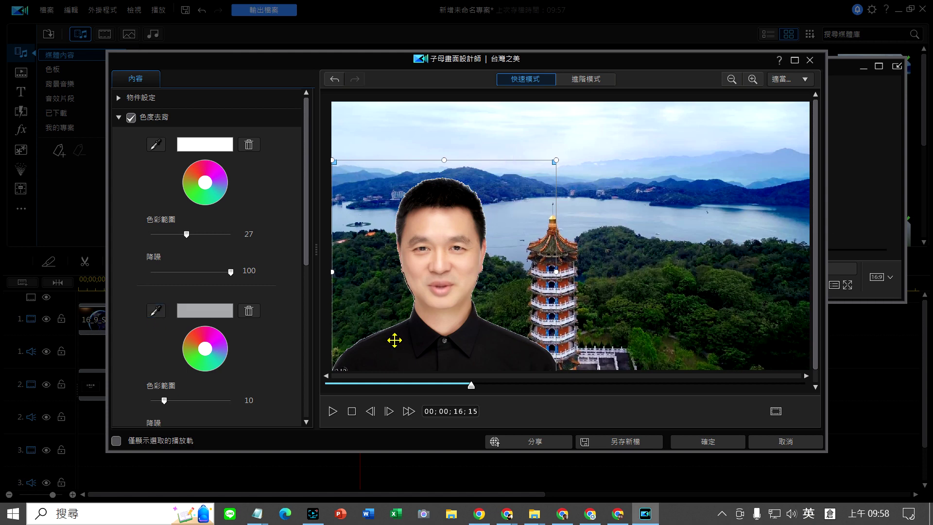
left_click_drag(167, 404, 185, 403)
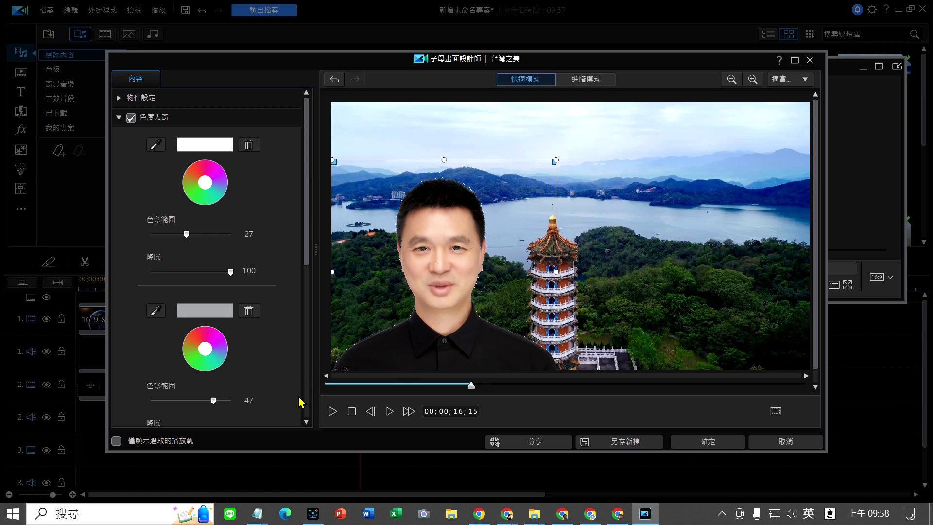
left_click_drag(309, 266, 302, 321)
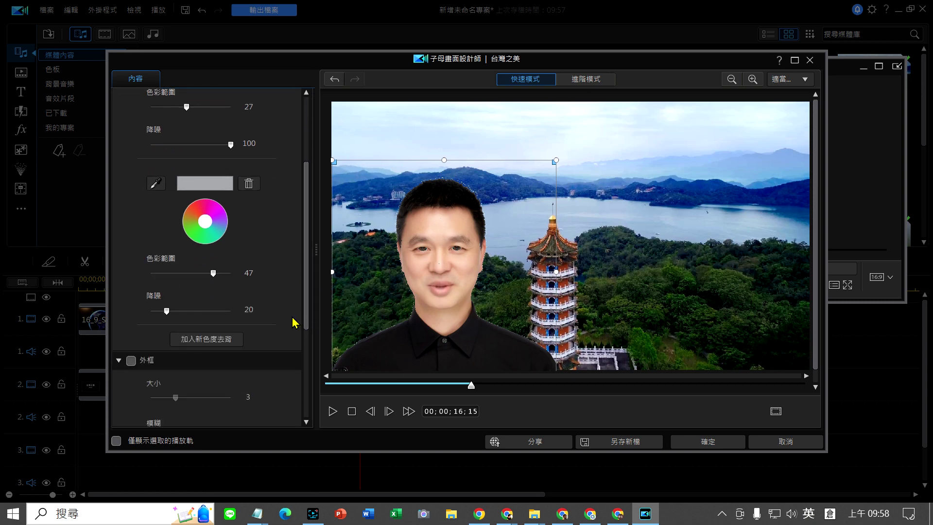
mouse_move(167, 315)
left_mouse_down()
mouse_move(190, 314)
mouse_move(167, 314)
left_mouse_up()
Add a third chroma key and sample its white color from the edge of the enlarged presenter's shoulder.
left_click(221, 339)
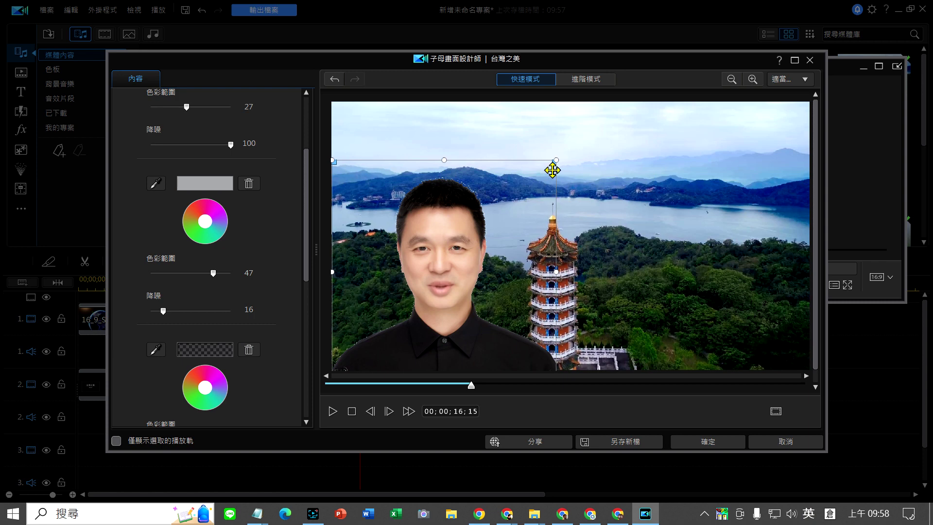
left_click_drag(557, 162, 619, 88)
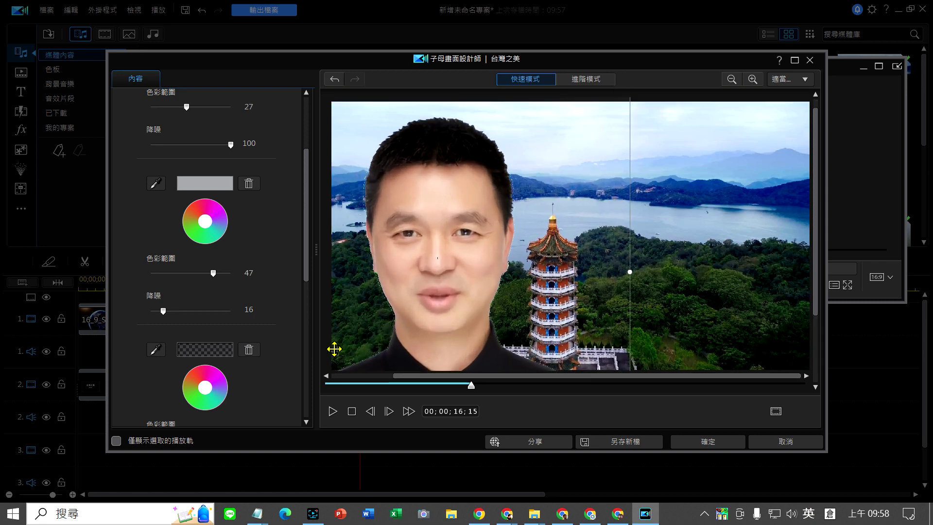
left_click(156, 350)
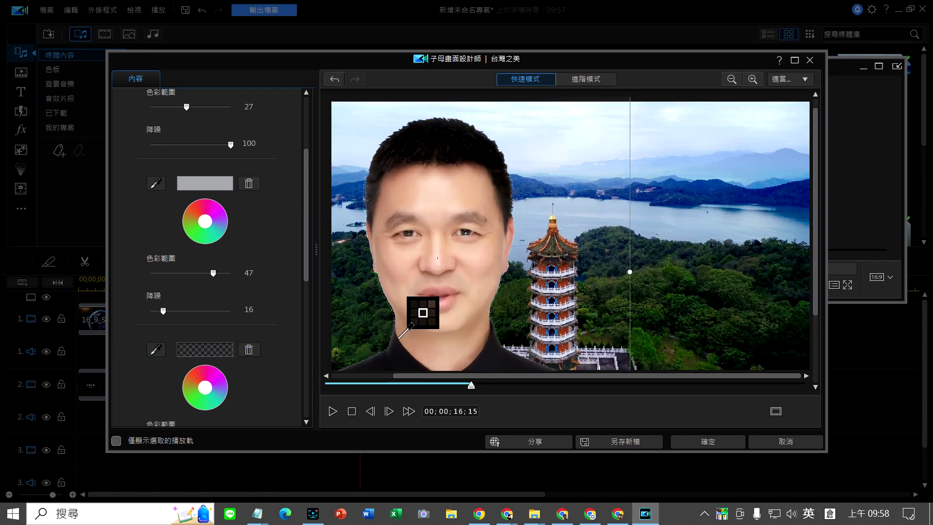
left_click(379, 353)
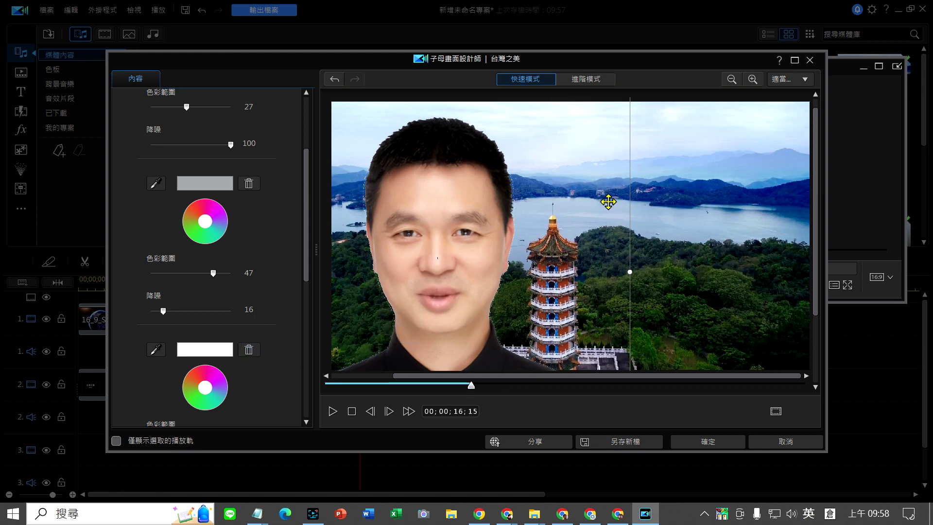
Shrink the presenter to about a third of the frame width, align it to the lower-left corner, and apply the PiP Designer changes.
left_click_drag(461, 243, 452, 294)
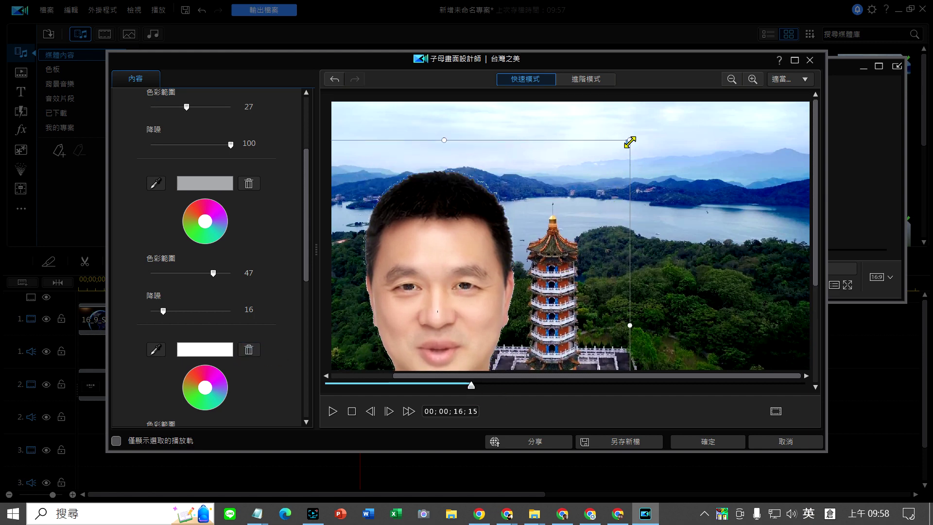
left_click_drag(630, 141, 527, 243)
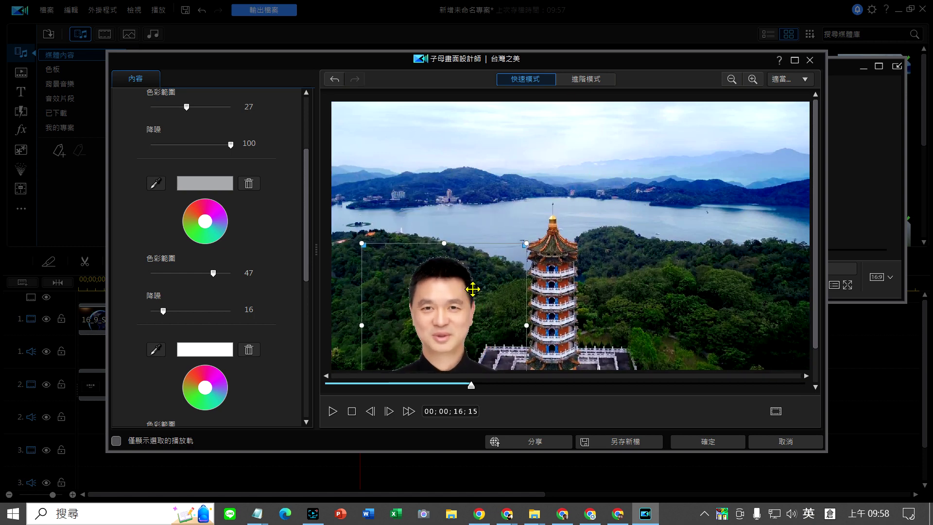
left_click_drag(473, 289, 420, 272)
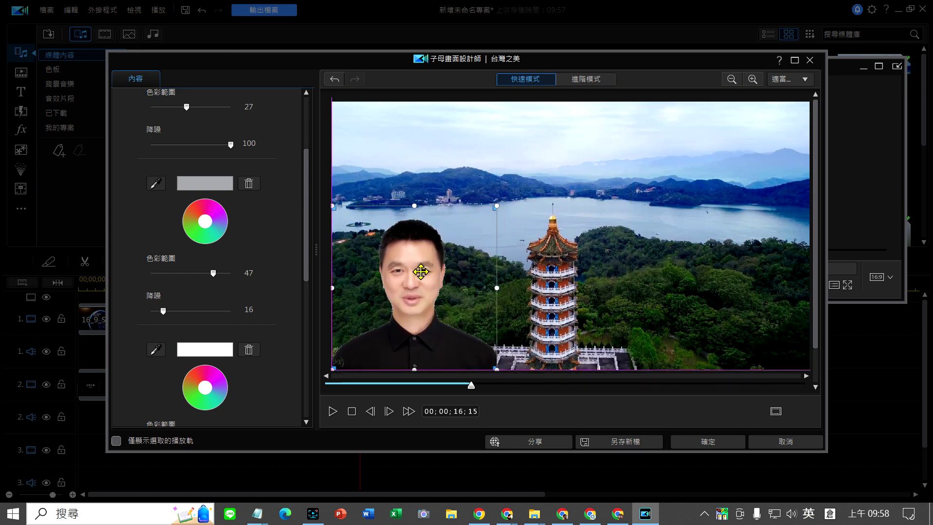
left_click(719, 444)
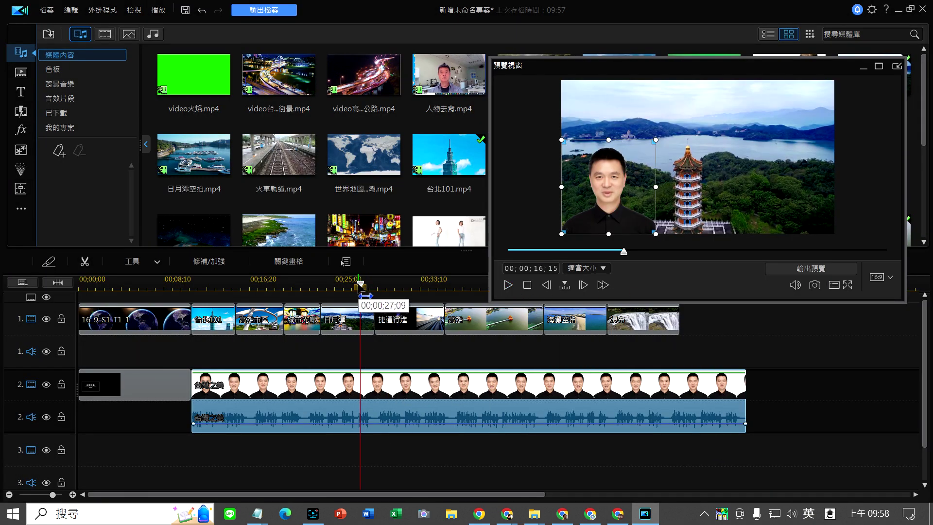
Play the video from the start of the 台灣之美 clip to check the presenter overlay, and pause in the 城市光廊 scene.
left_click_drag(235, 287, 196, 291)
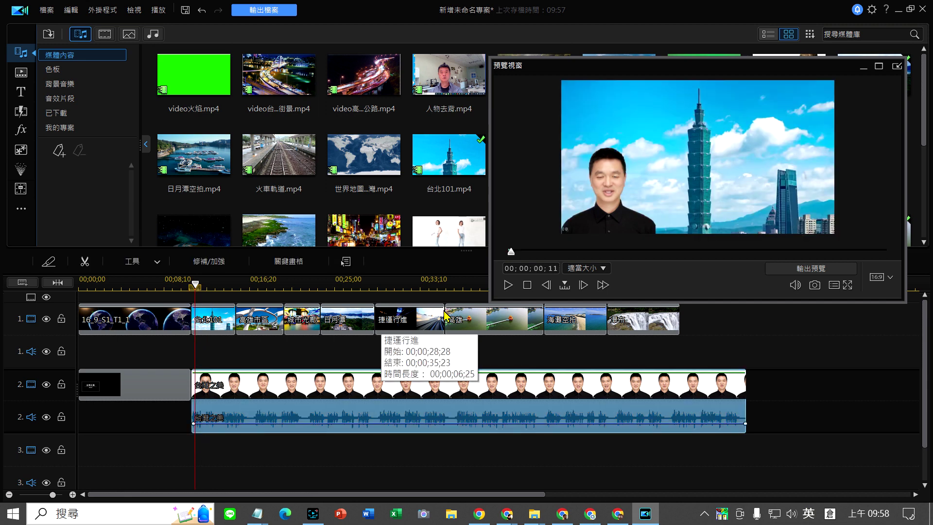
left_click(508, 285)
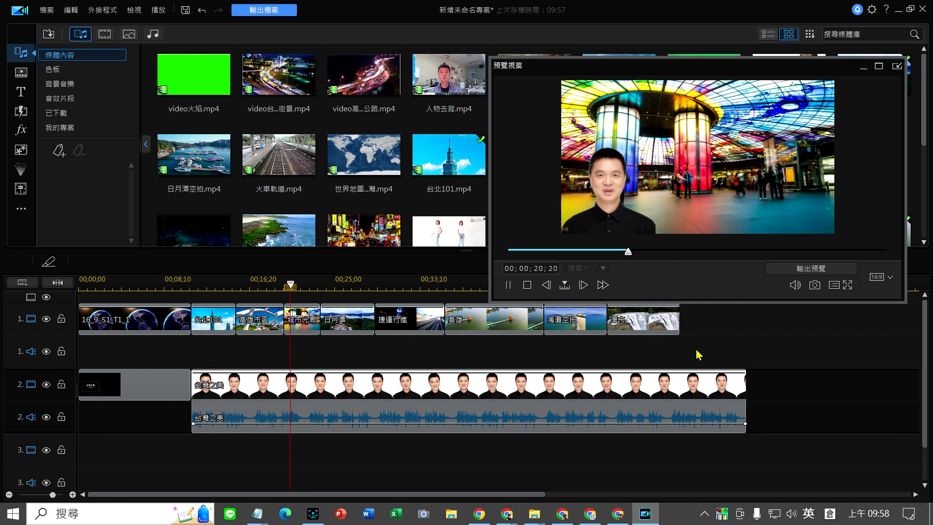
left_click(508, 285)
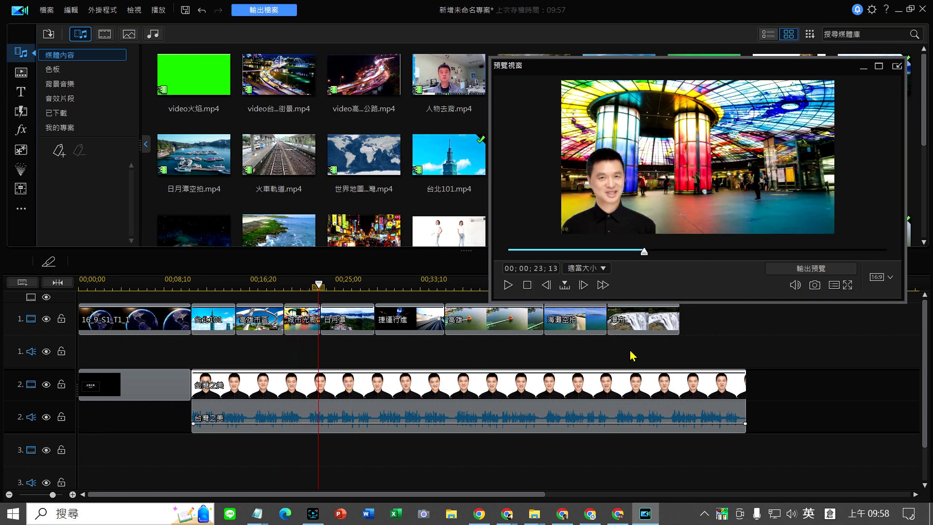